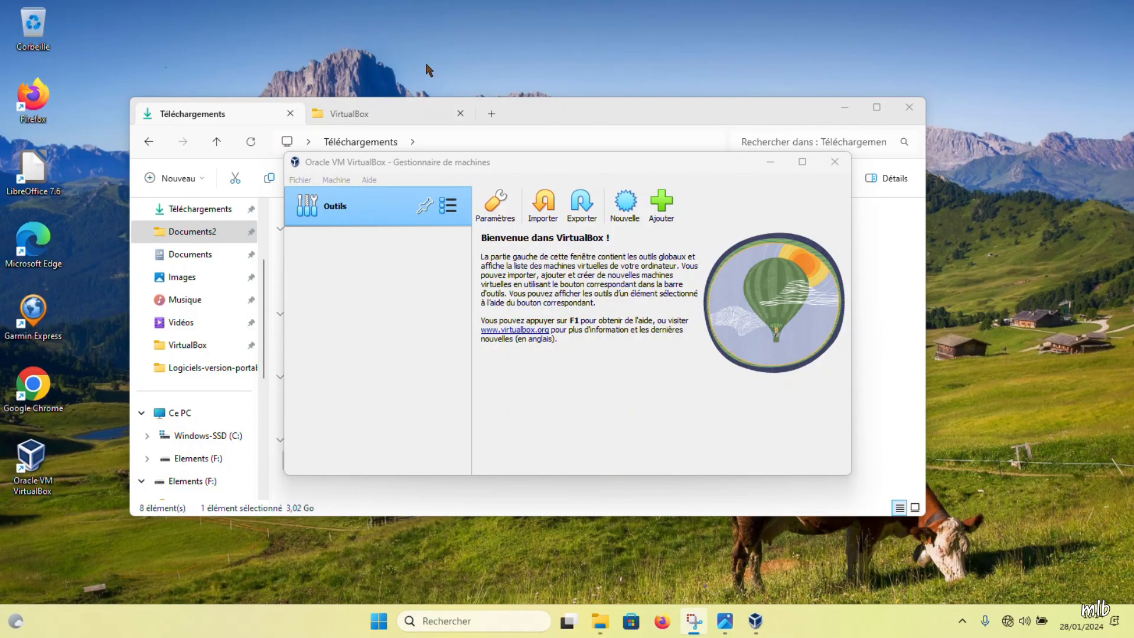
Step: Start the VirtualBox new virtual machine wizard with Nouvelle
{"action": "left_click", "coordinate": [626, 206]}
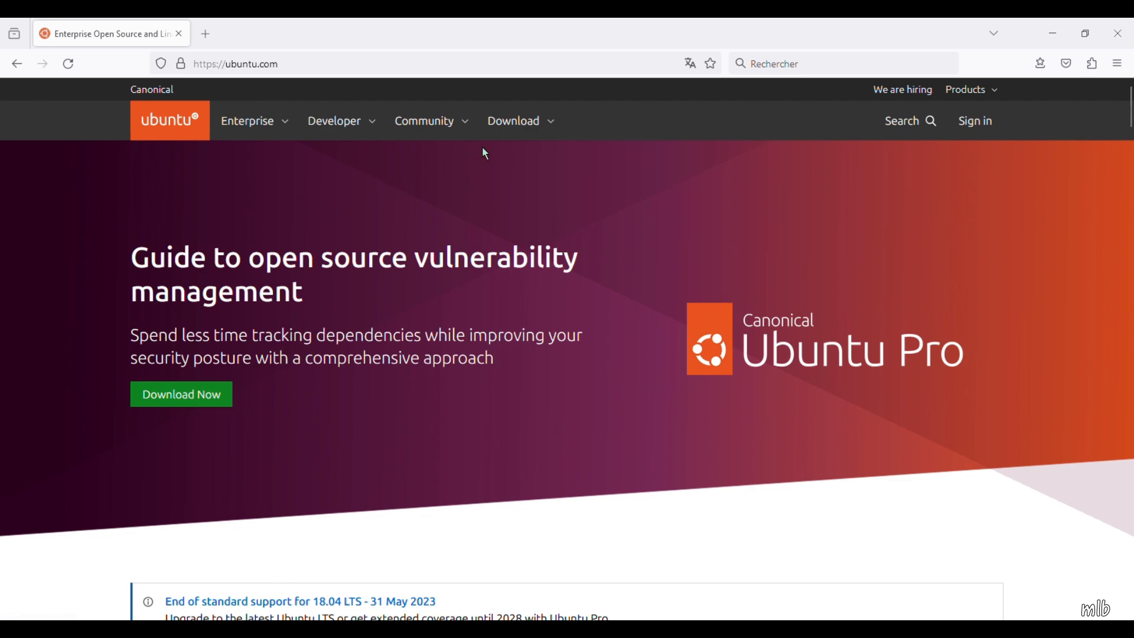
Step: Download the Ubuntu 22.04.3 LTS desktop ISO from the Ubuntu Desktop download page
{"action": "left_click", "coordinate": [535, 131]}
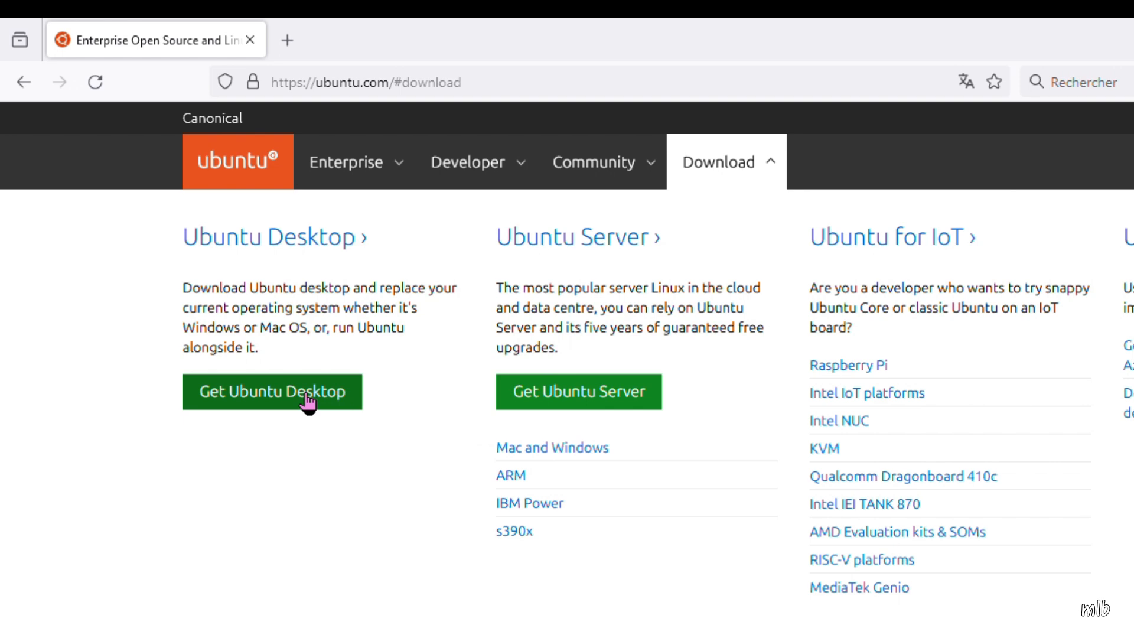
{"action": "left_click", "coordinate": [307, 404]}
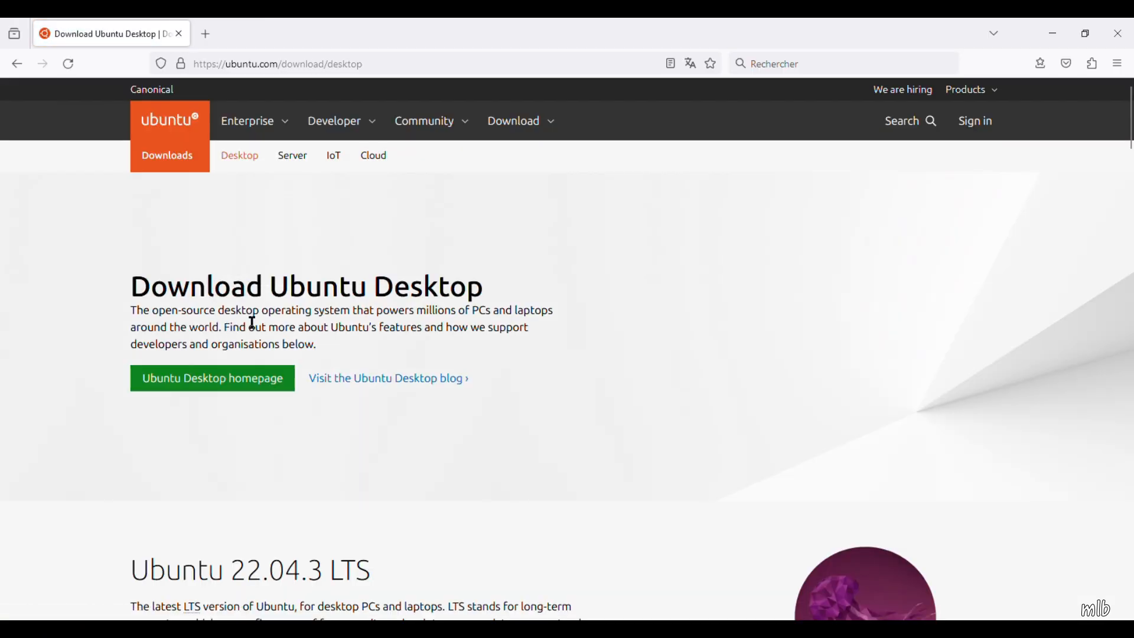
{"action": "scroll", "coordinate": [245, 329], "scroll_direction": "down", "scroll_amount": 5}
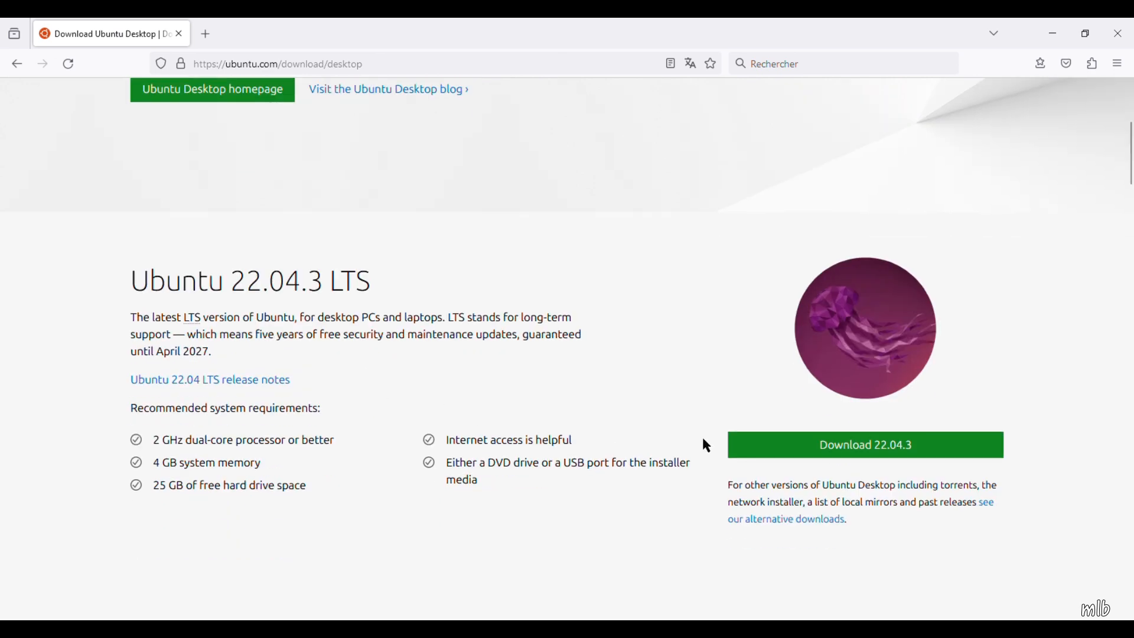
{"action": "left_click", "coordinate": [864, 449]}
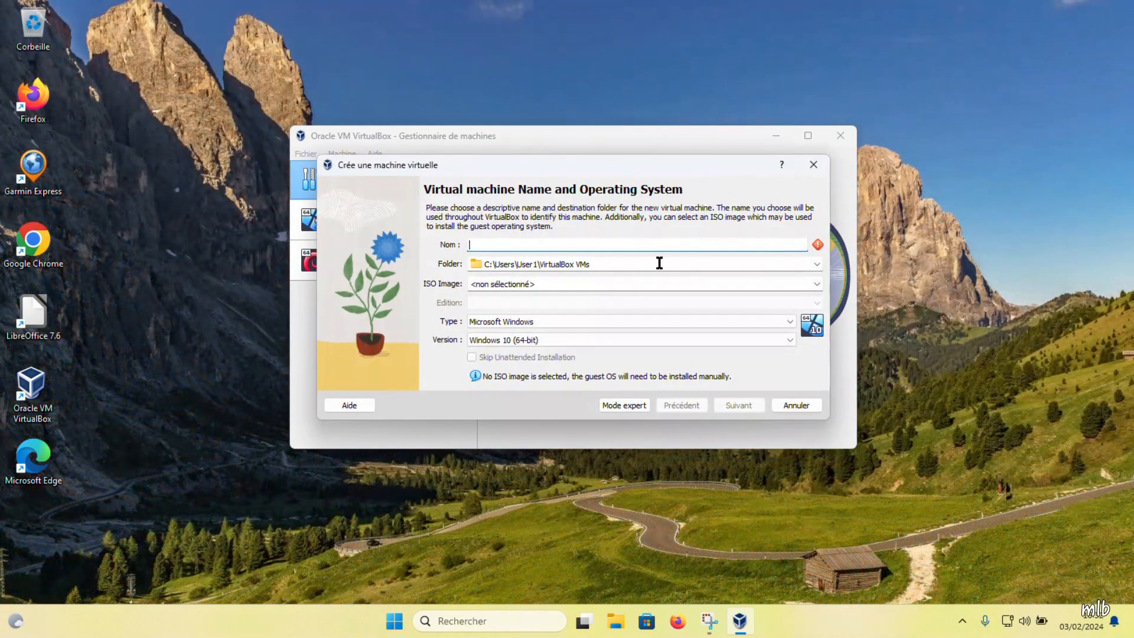
Step: Call the VM Ubuntu-2204, browse to ubuntu-22.04.3-desktop-amd64.iso, and tick Skip Unattended Installation
{"action": "type", "text": "Ubuntu"}
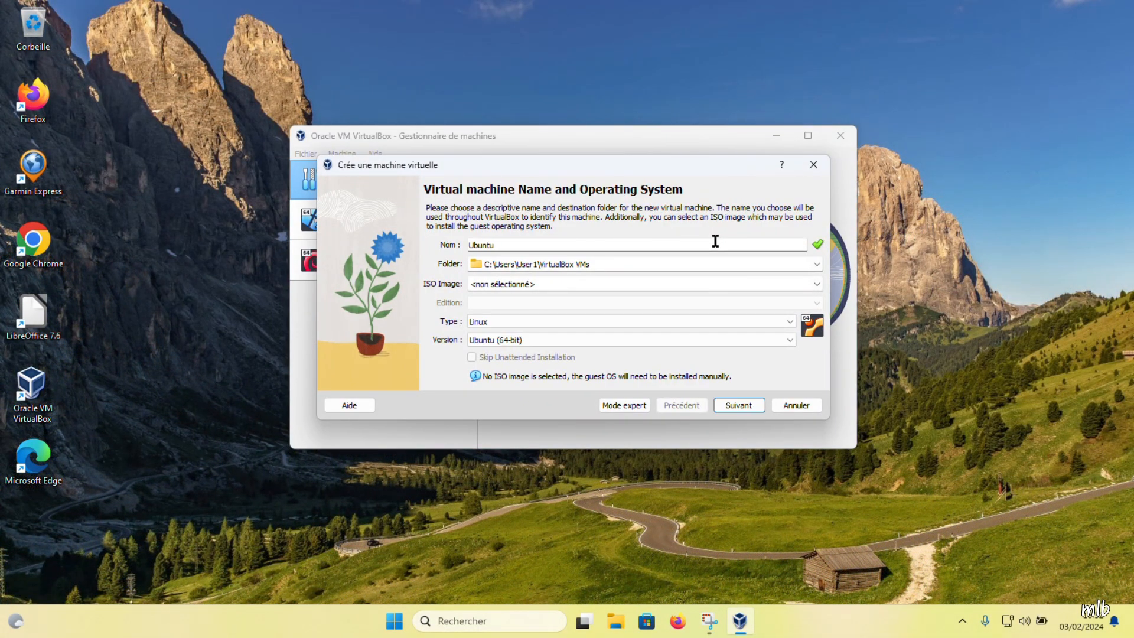
{"action": "type", "text": "-2204"}
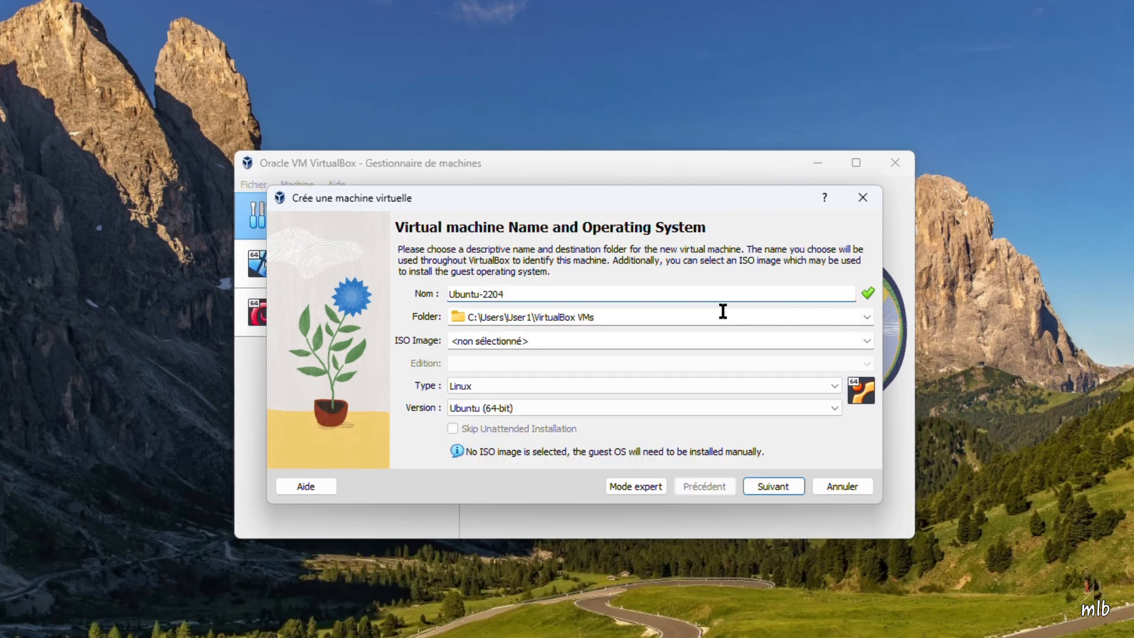
{"action": "left_click", "coordinate": [616, 312]}
{"action": "left_click", "coordinate": [867, 340]}
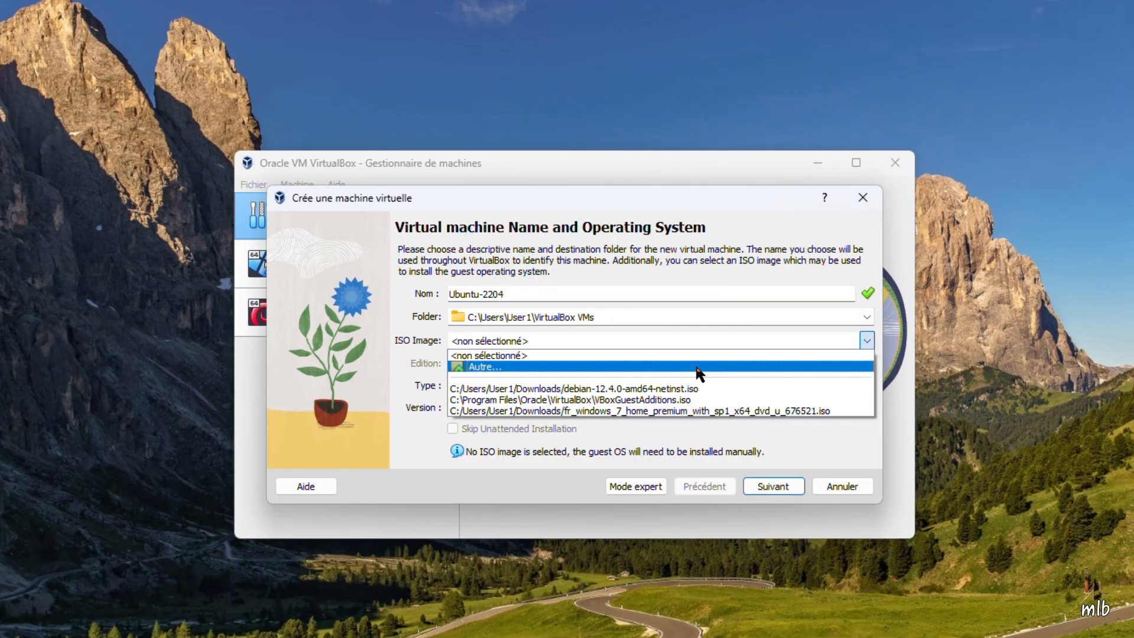
{"action": "left_click", "coordinate": [684, 366]}
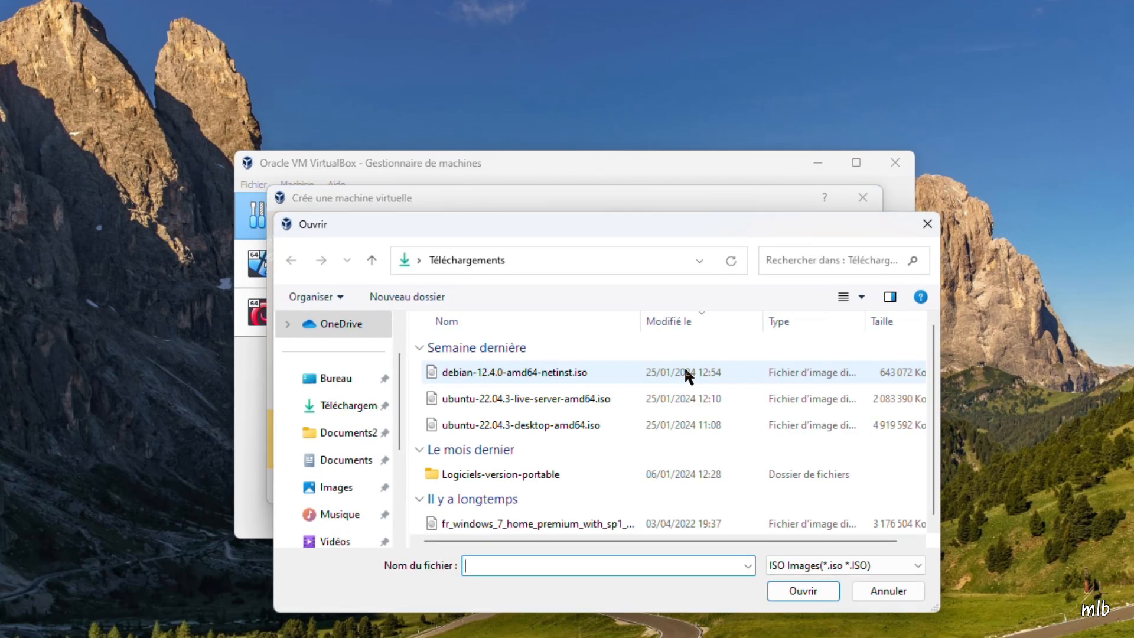
{"action": "left_click", "coordinate": [522, 426]}
{"action": "left_click", "coordinate": [800, 591]}
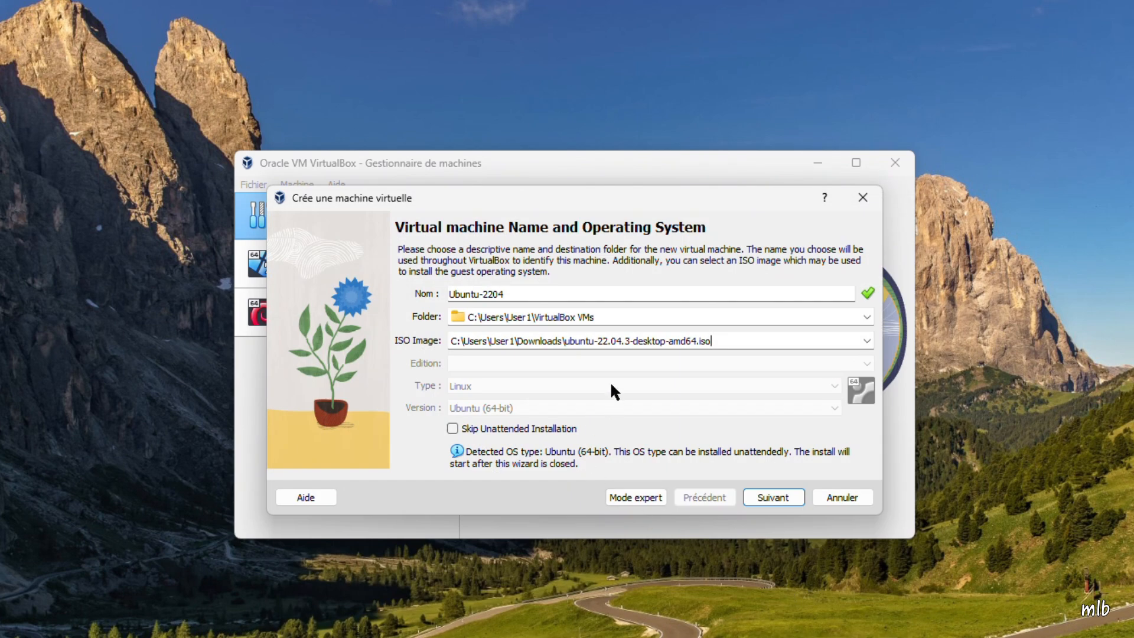
{"action": "left_click", "coordinate": [453, 428]}
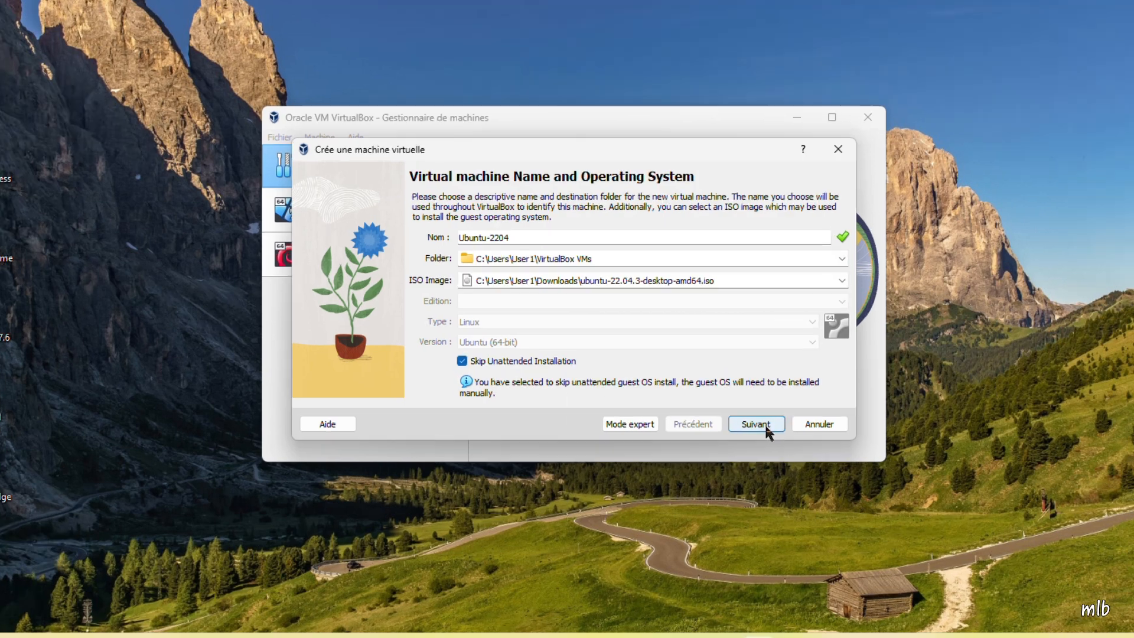
Step: Give Ubuntu-2204 4096 MB RAM and 2 processors, keep the 25 GB disk, and finish
{"action": "left_click", "coordinate": [767, 429]}
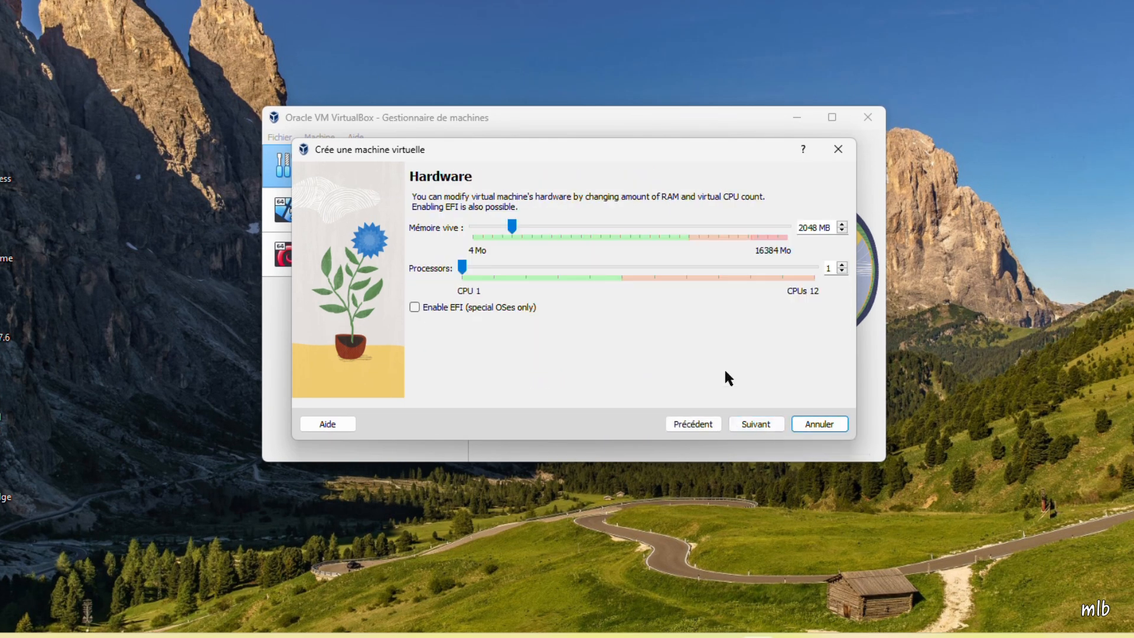
{"action": "double_click", "coordinate": [805, 228]}
{"action": "type", "text": "4096"}
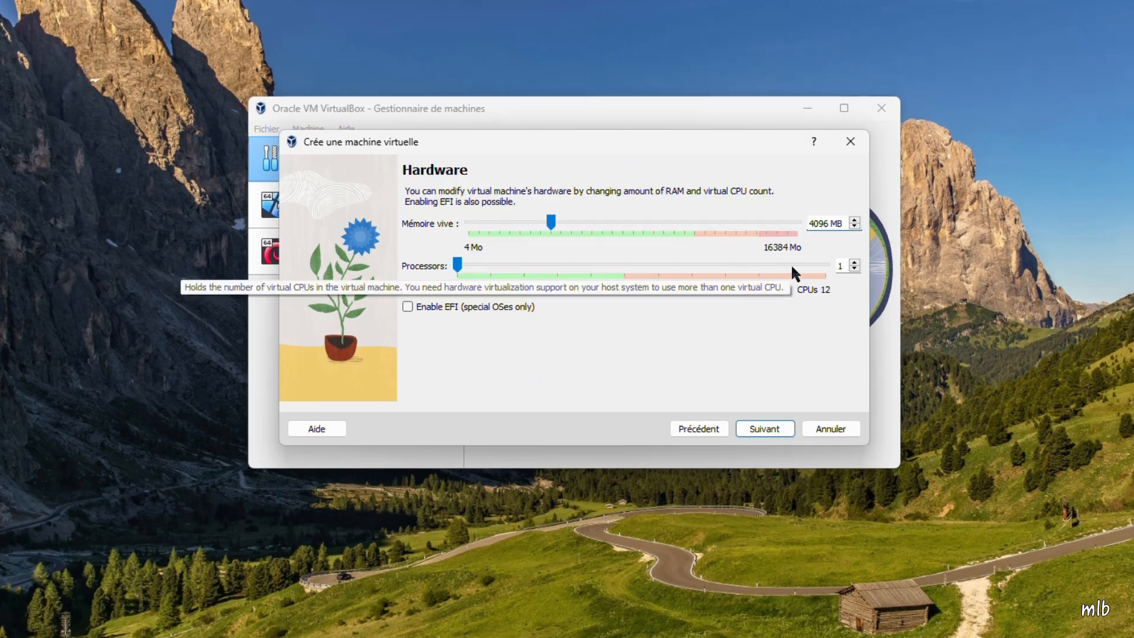
{"action": "left_click", "coordinate": [528, 263]}
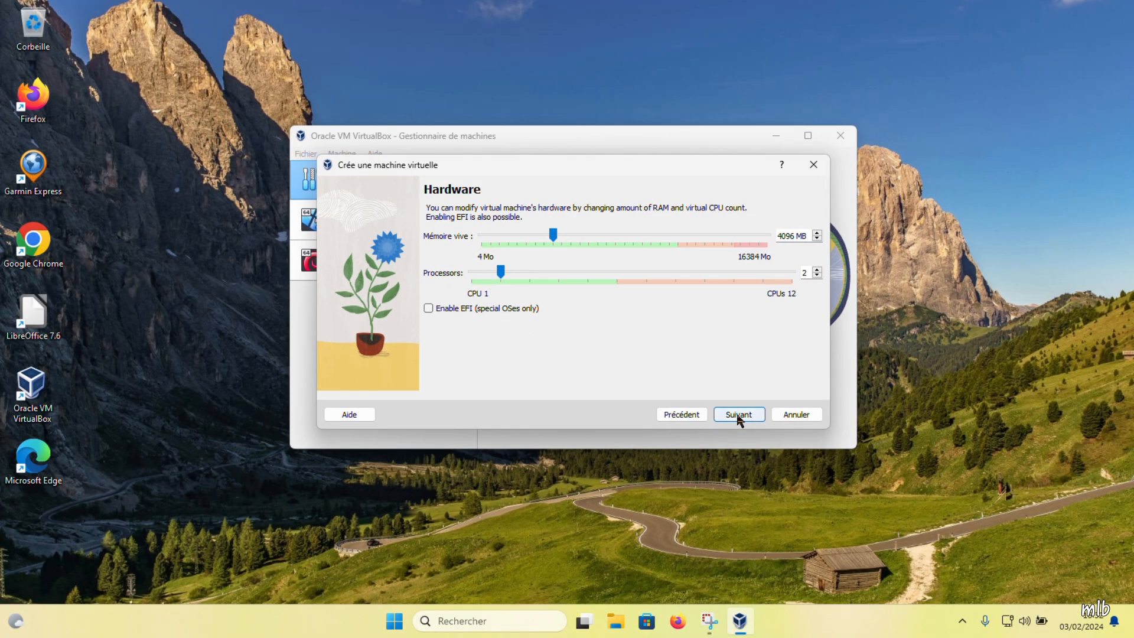
{"action": "left_click", "coordinate": [764, 429]}
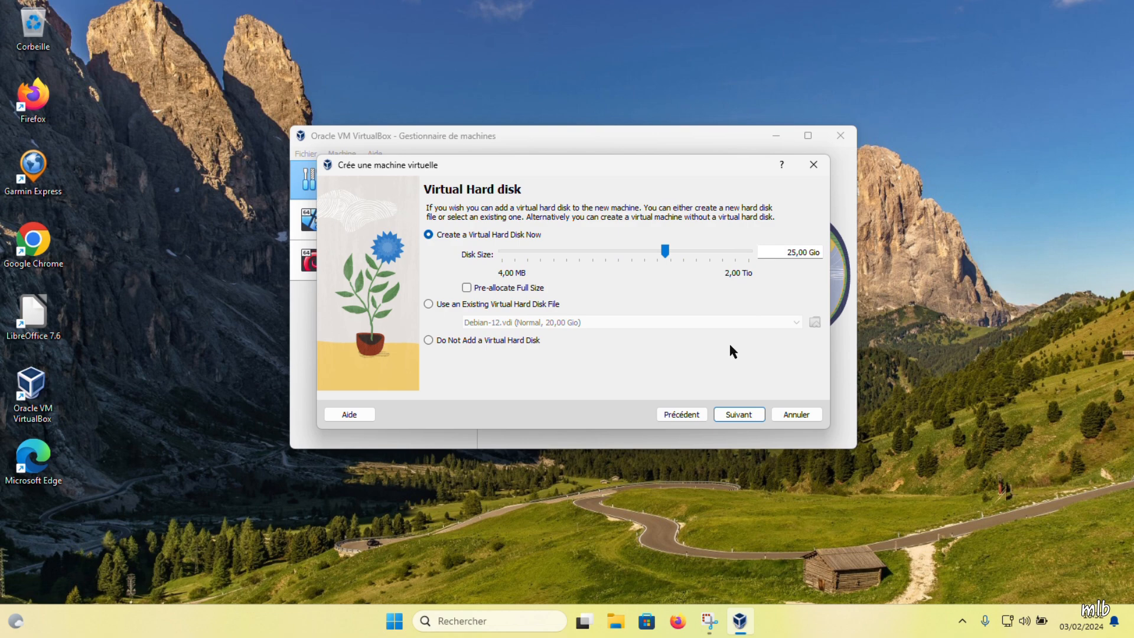
{"action": "left_click", "coordinate": [732, 416]}
{"action": "left_click", "coordinate": [733, 414]}
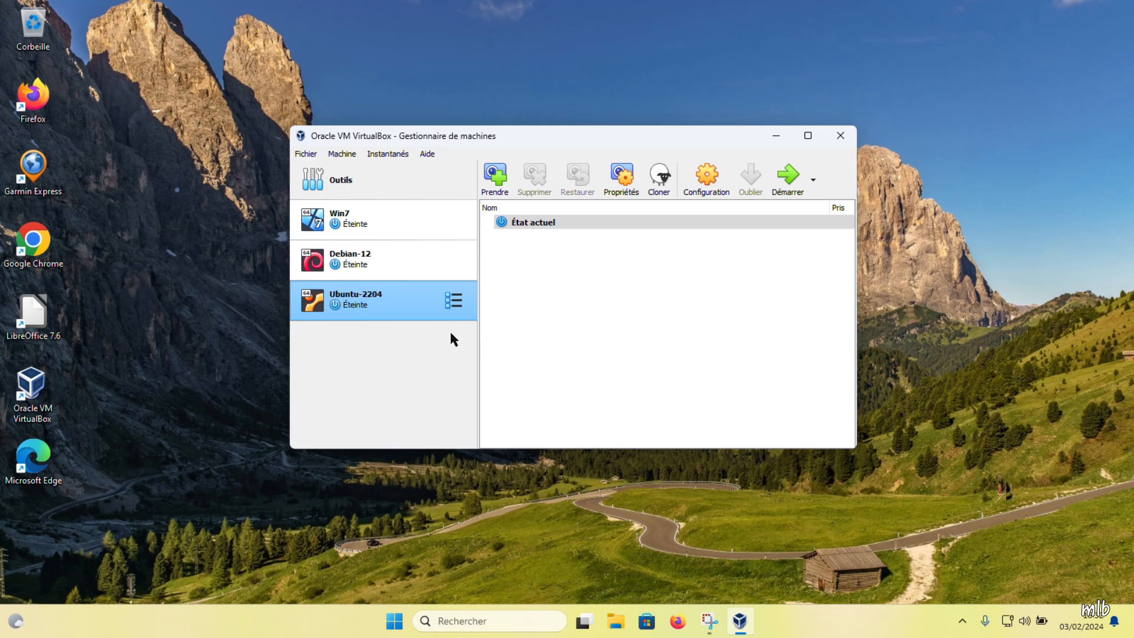
Step: Start Ubuntu-2204 and maximize its window to reach the installer's Welcome screen
{"action": "left_click", "coordinate": [787, 175]}
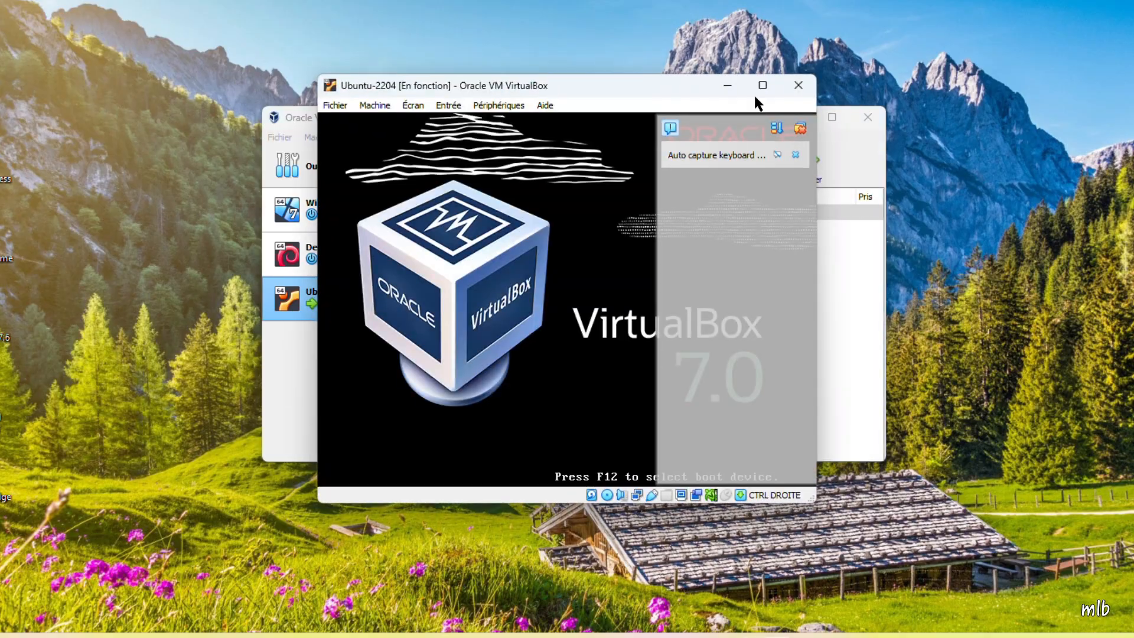
{"action": "left_click", "coordinate": [762, 85]}
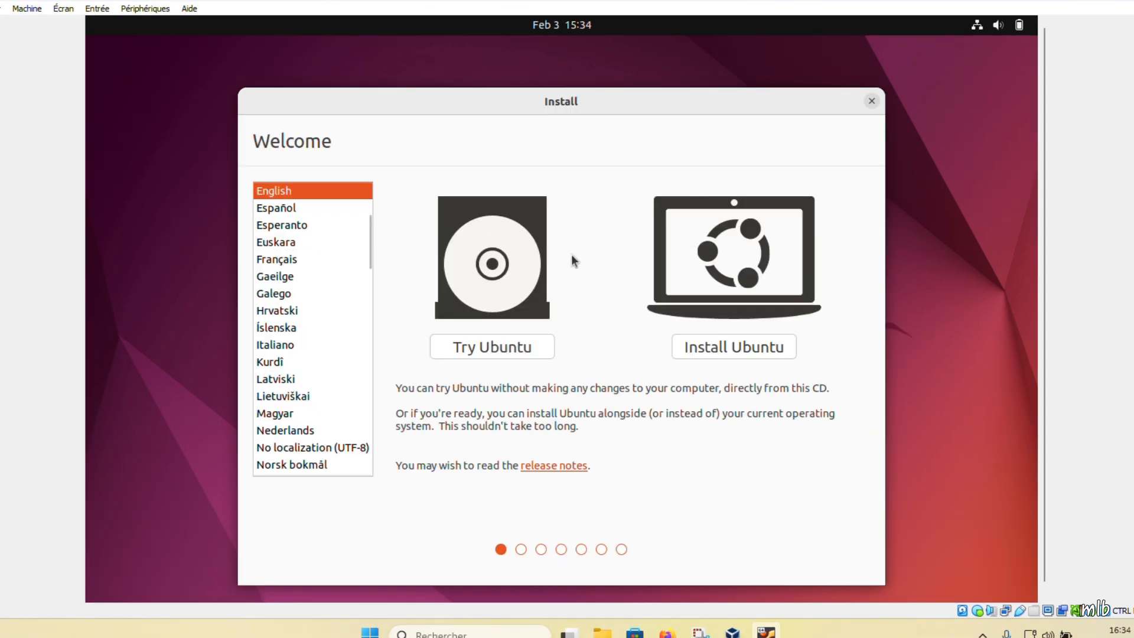
Step: Install Ubuntu in Français with the French keyboard and normal installation with updates
{"action": "left_click", "coordinate": [264, 259]}
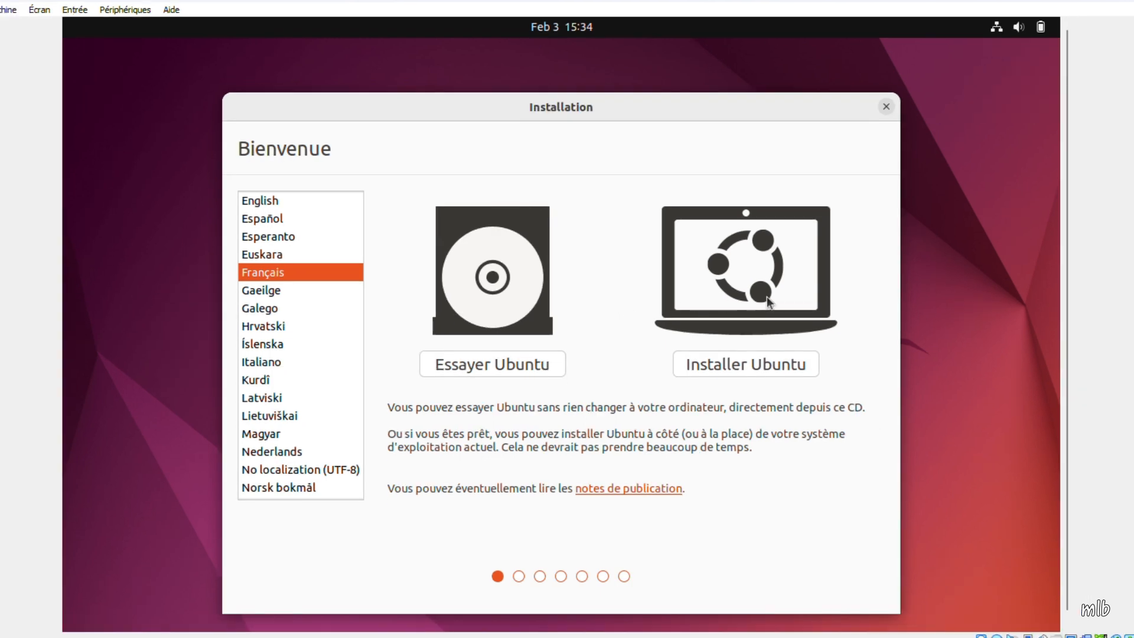
{"action": "left_click", "coordinate": [745, 362]}
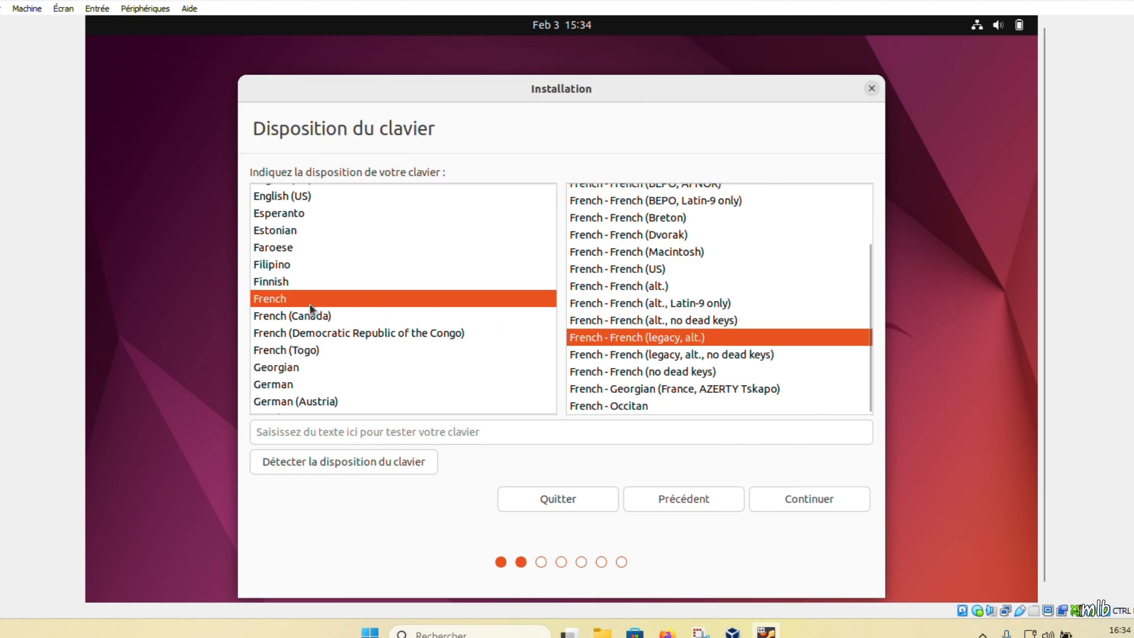
{"action": "left_click", "coordinate": [797, 500]}
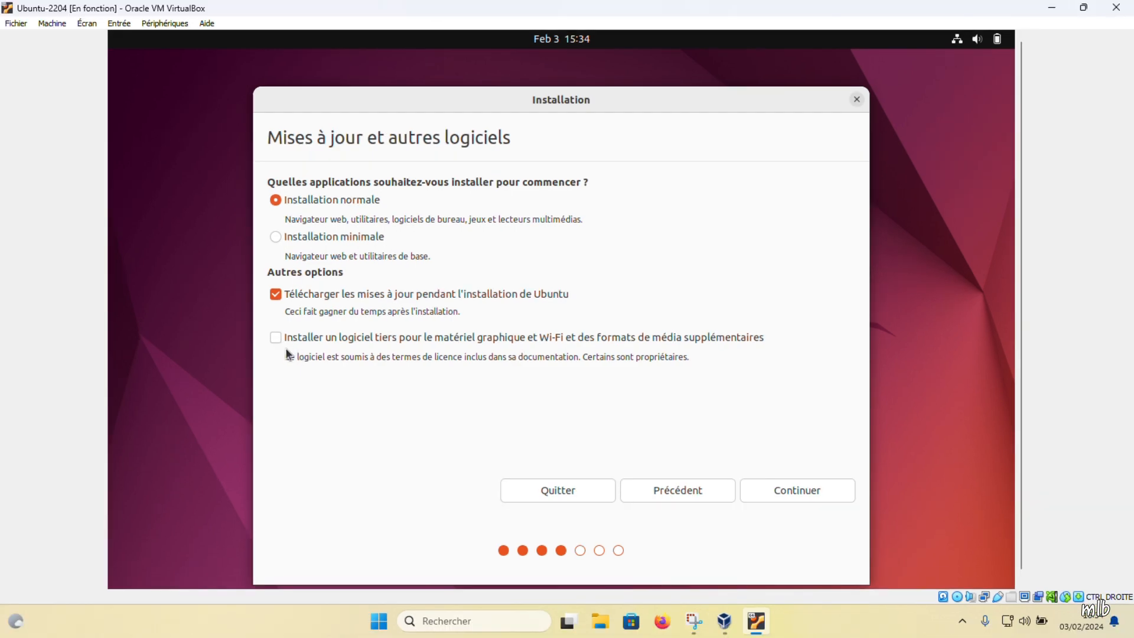
{"action": "left_click", "coordinate": [778, 489]}
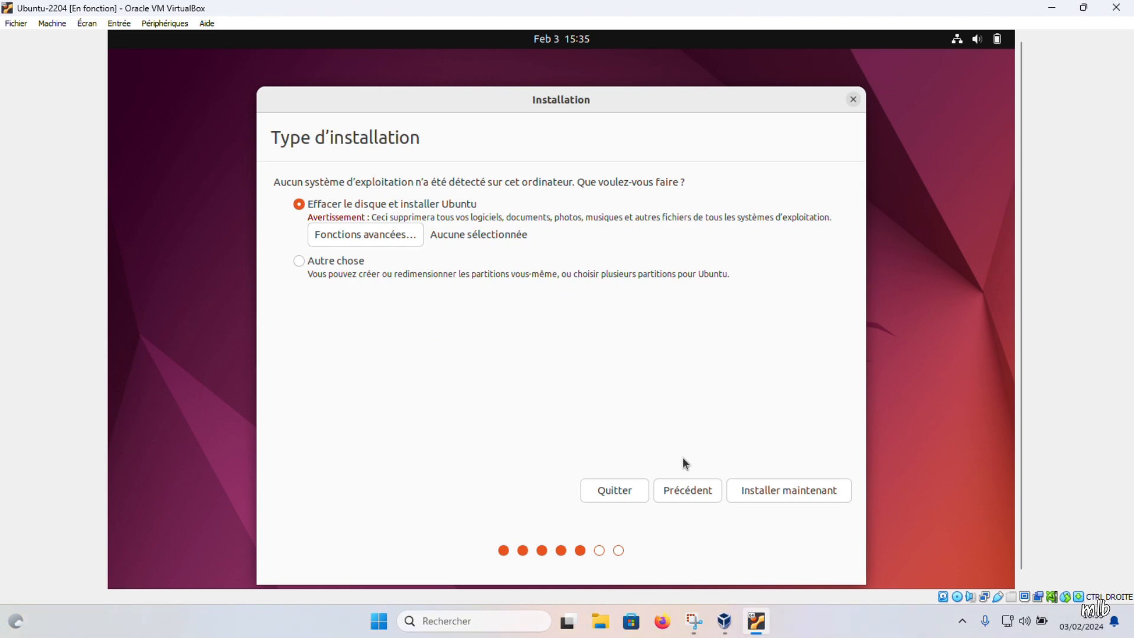
Step: Erase the disk and install, confirm the partition changes, and keep Paris as location
{"action": "left_click", "coordinate": [781, 491]}
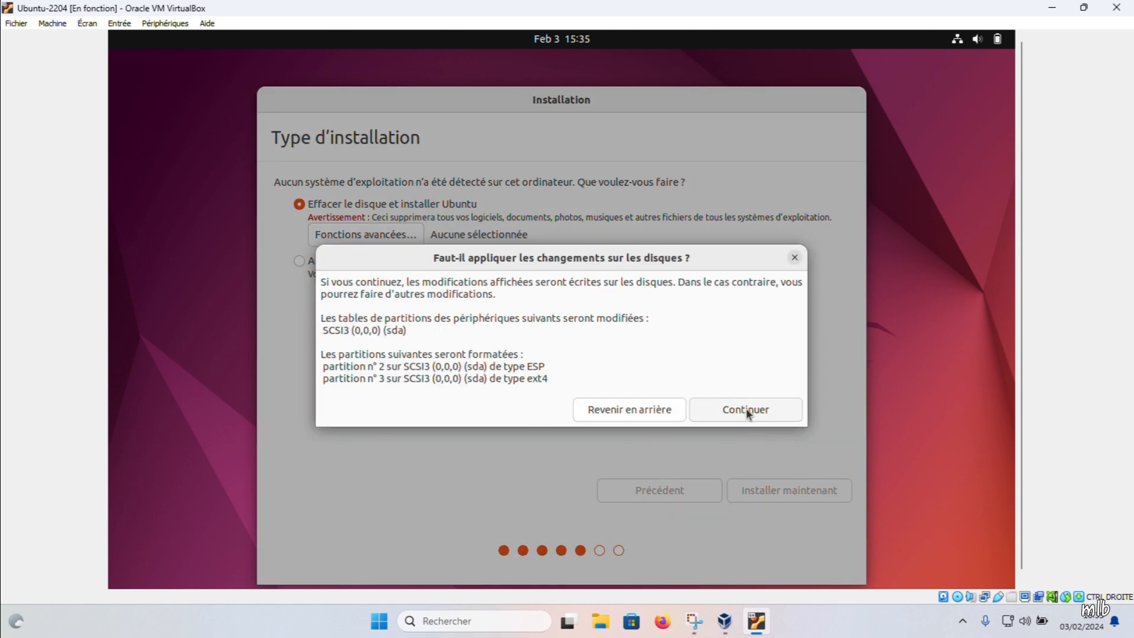
{"action": "left_click", "coordinate": [745, 409]}
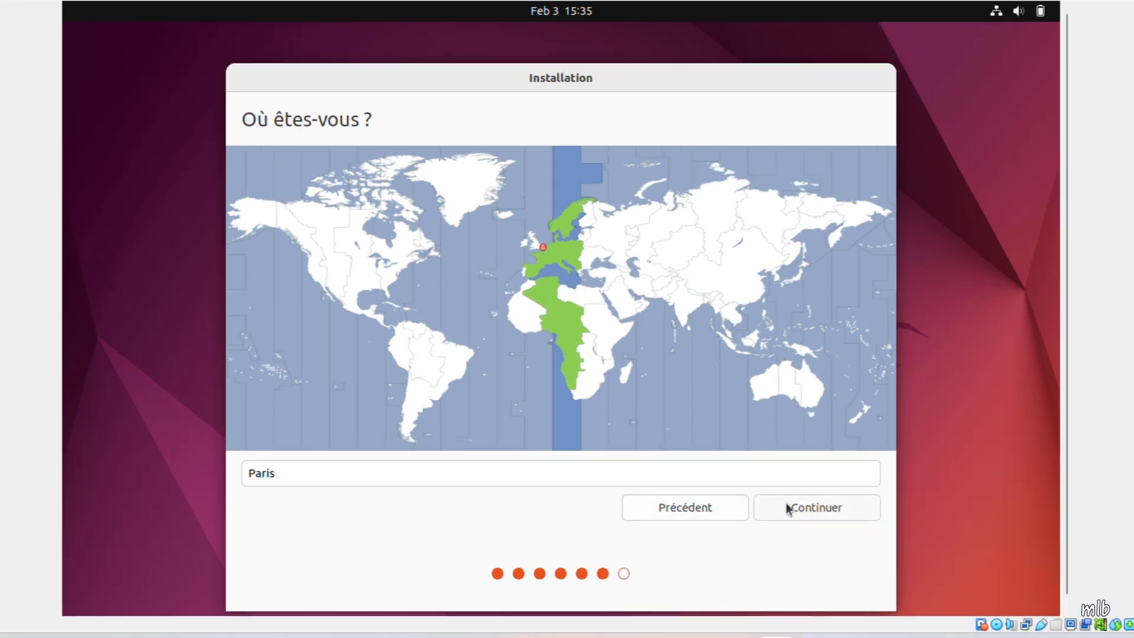
{"action": "left_click", "coordinate": [786, 507]}
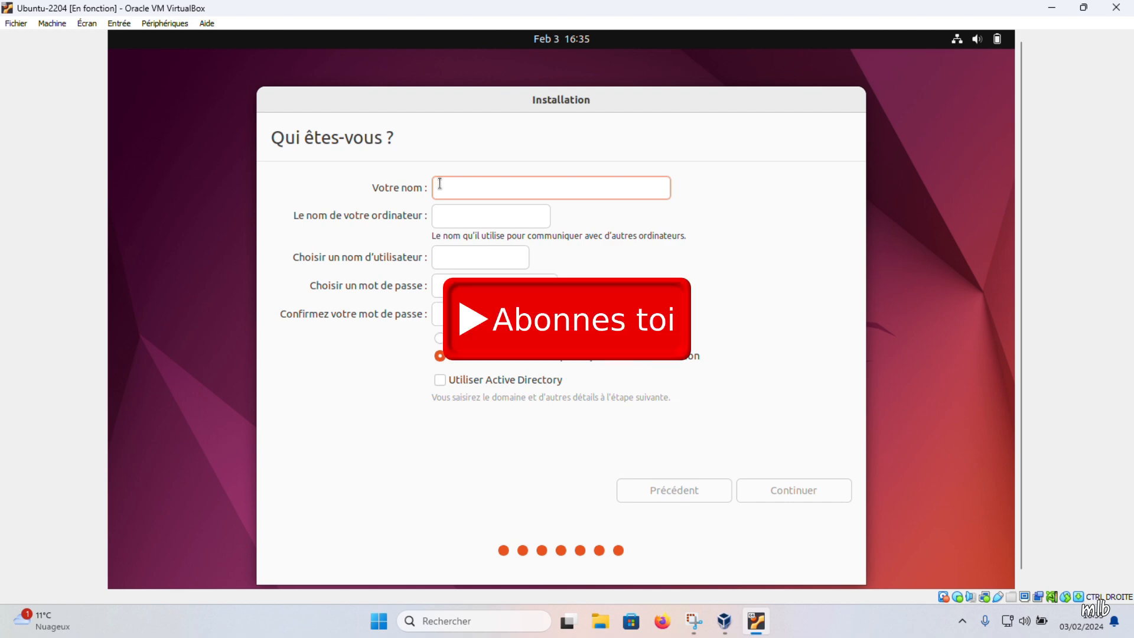
Step: Enter the user's name, keep the auto-filled names, type the account password, and start installing
{"action": "type", "text": "user"}
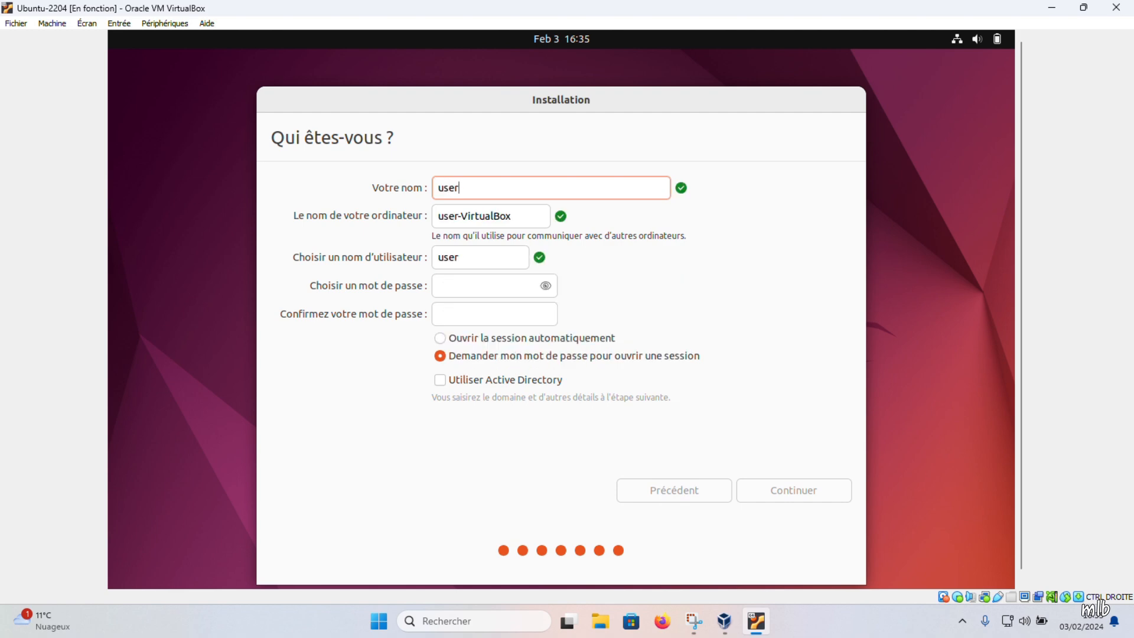
{"action": "type", "text": "1"}
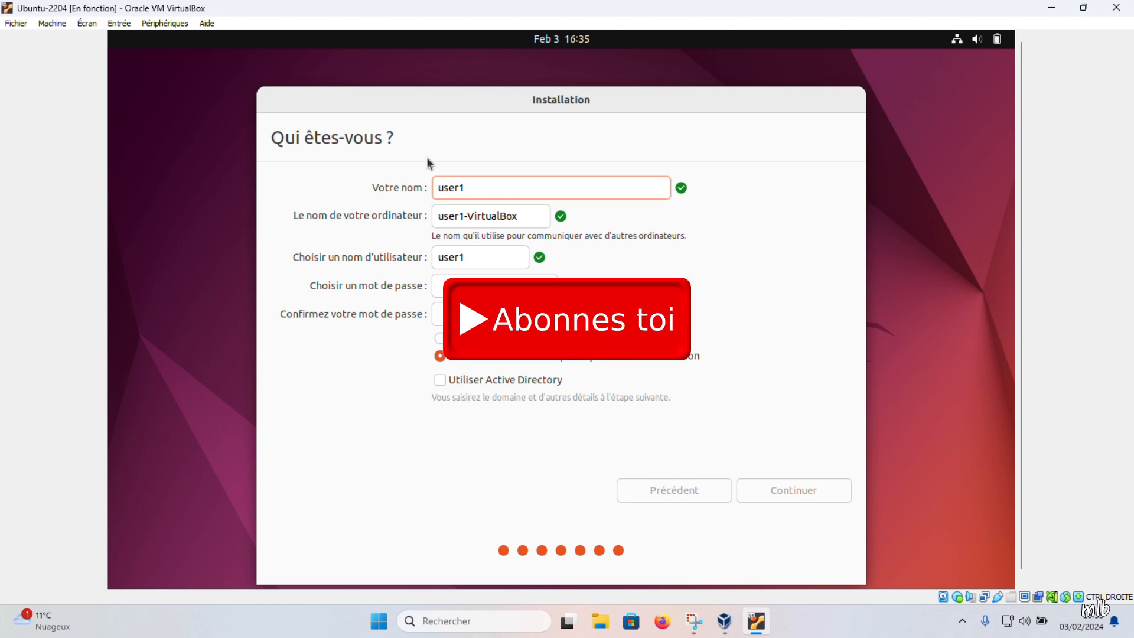
{"action": "left_click", "coordinate": [475, 258]}
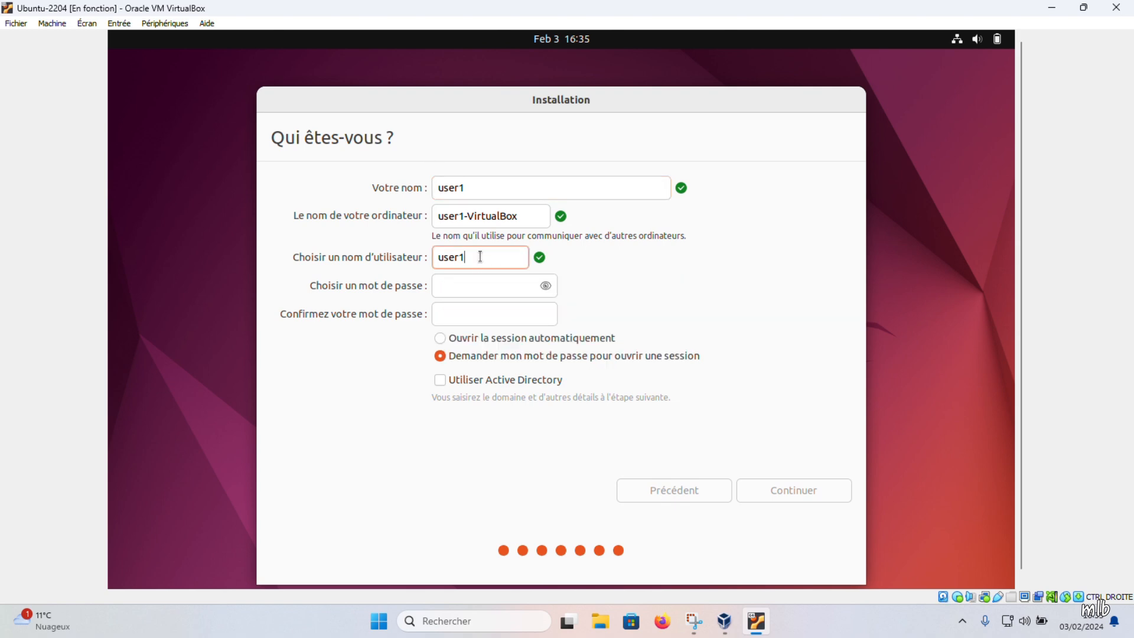
{"action": "left_click", "coordinate": [456, 279]}
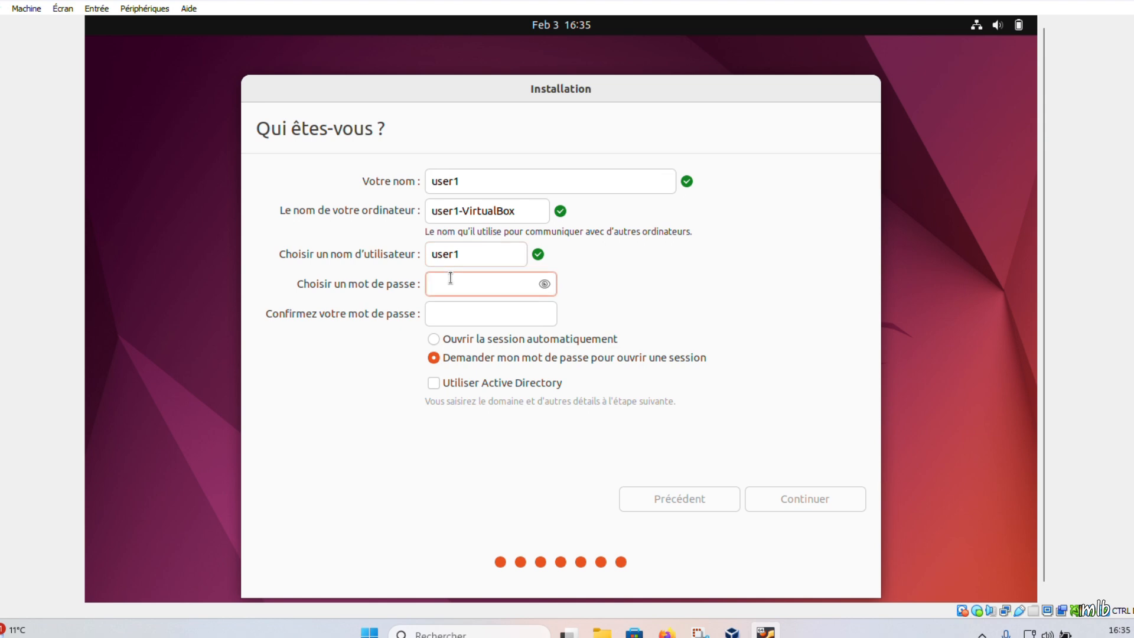
{"action": "type", "text": "12"}
{"action": "type", "text": "3456789"}
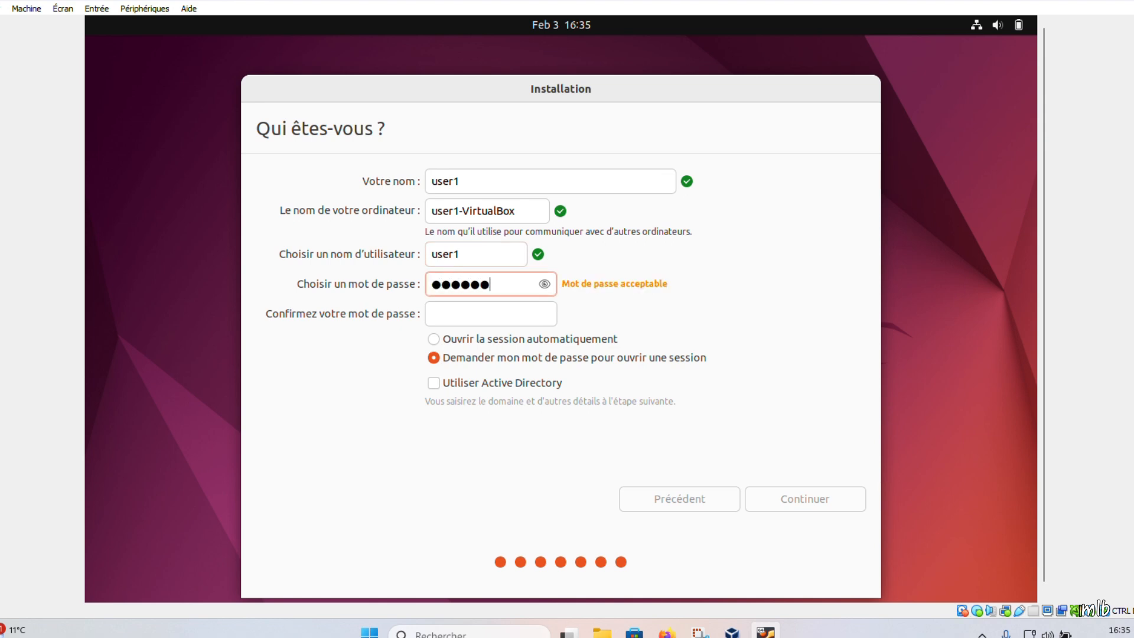
{"action": "type", "text": "10"}
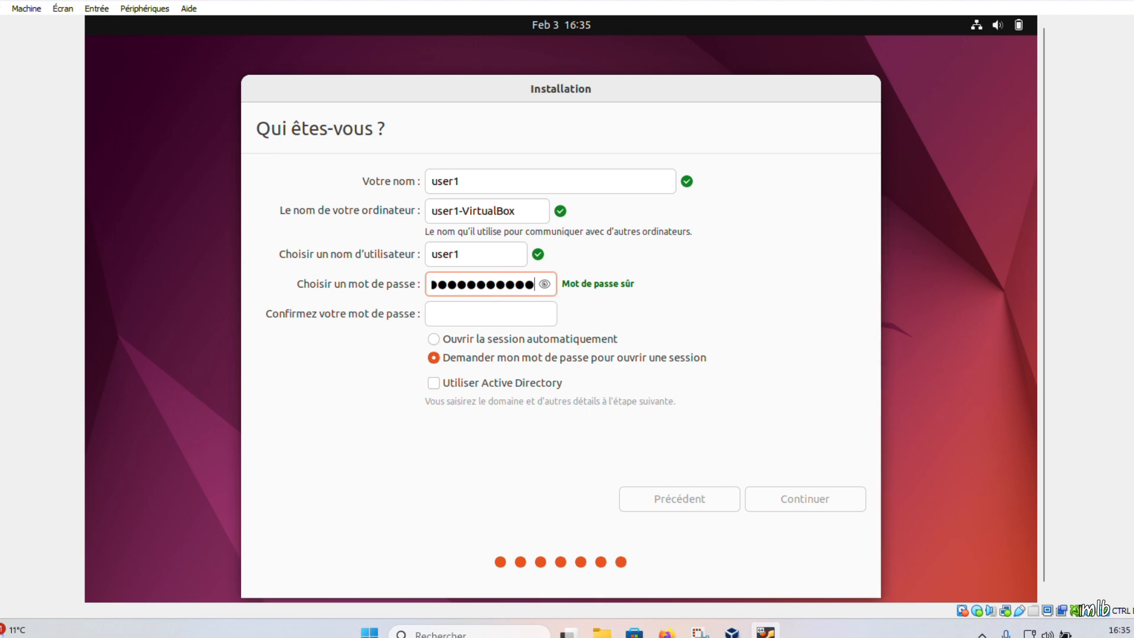
{"action": "left_click", "coordinate": [804, 498]}
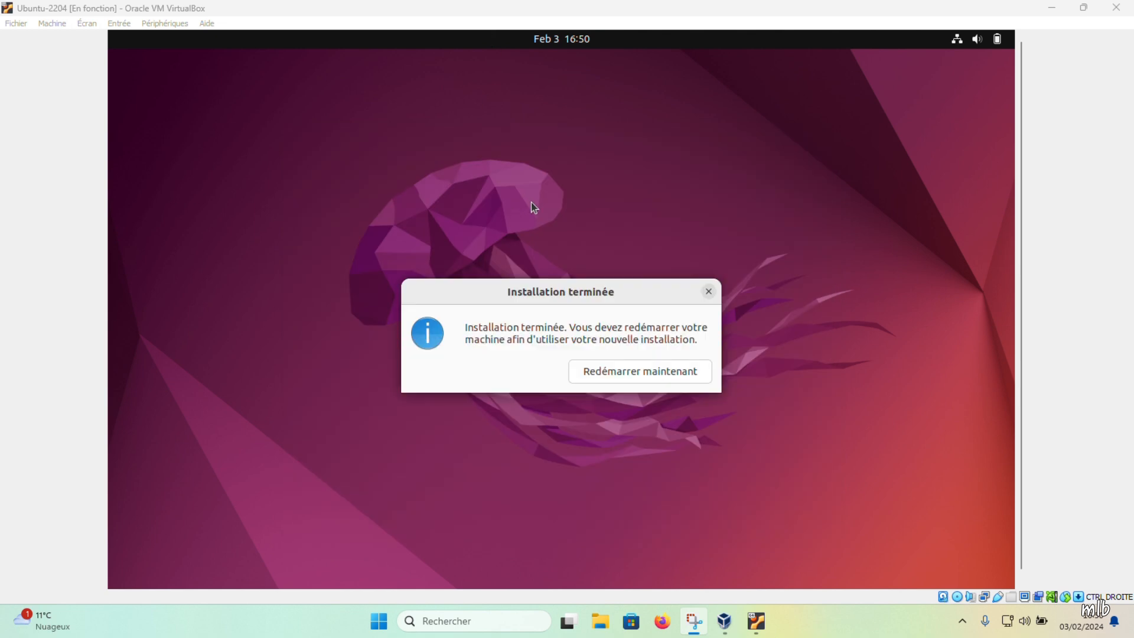
Step: Restart now, confirm the installation-medium prompt, and select the user account on the login screen
{"action": "left_click", "coordinate": [595, 370]}
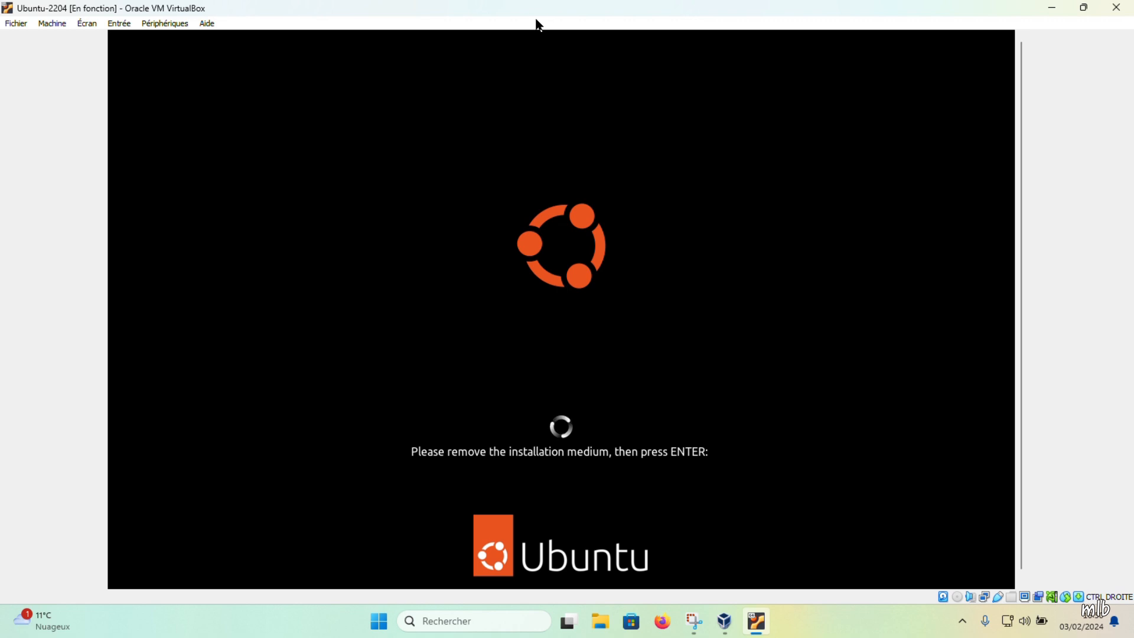
{"action": "key", "text": "Return"}
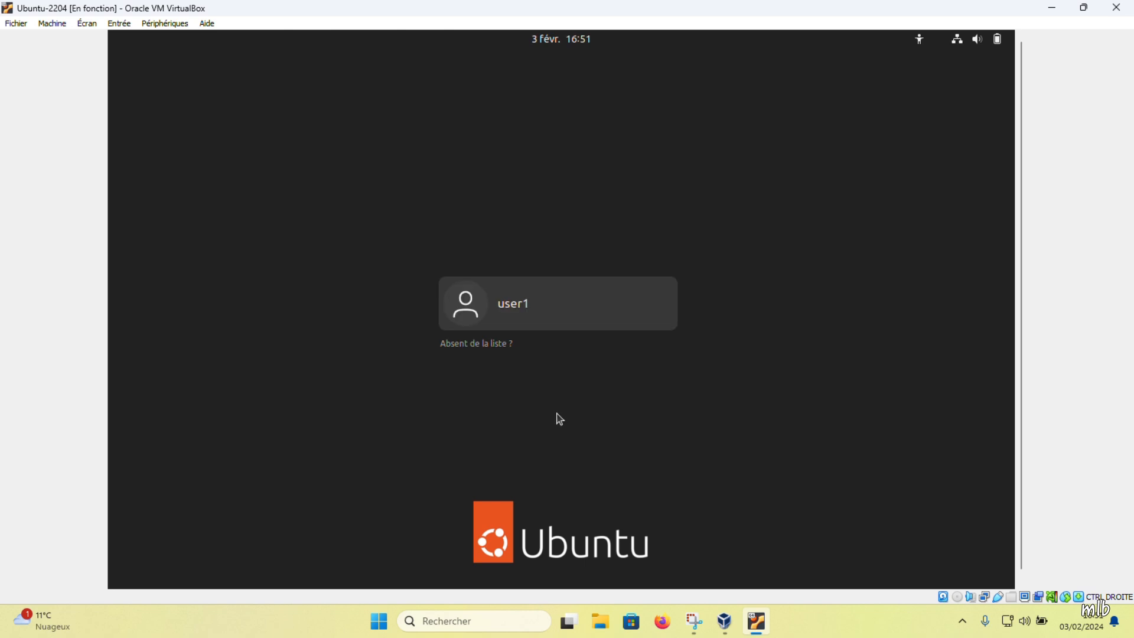
{"action": "left_click", "coordinate": [532, 310]}
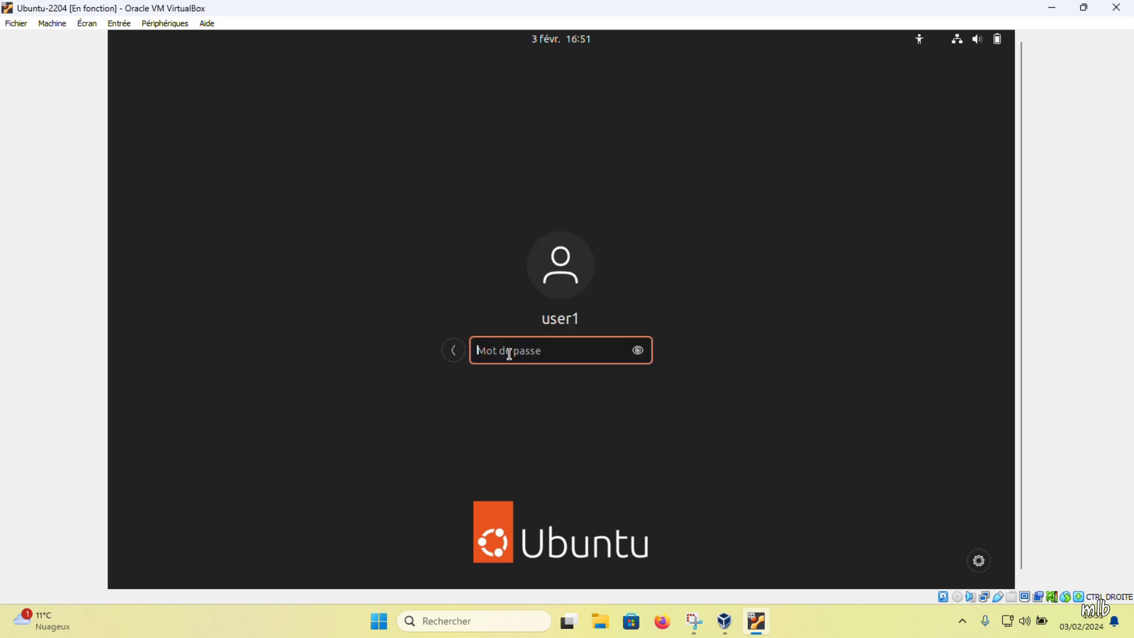
Step: Log in with the account password, skip online accounts and Ubuntu Pro, then click Terminé
{"action": "type", "text": "••••••••••••••••"}
{"action": "key", "text": "Return"}
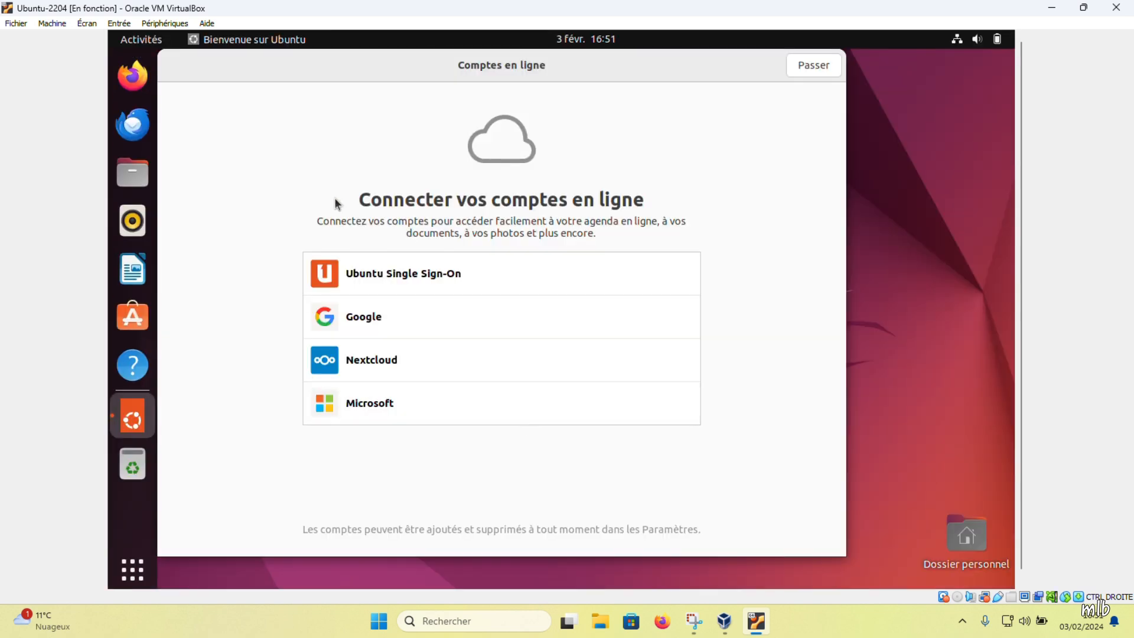
{"action": "left_click", "coordinate": [797, 70]}
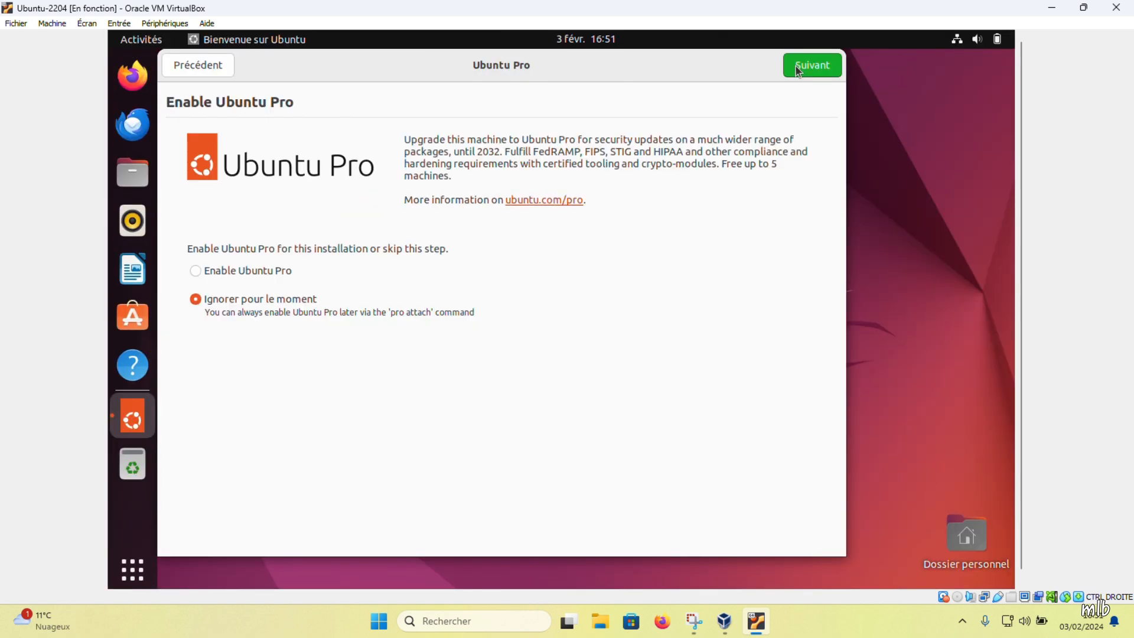
{"action": "left_click", "coordinate": [797, 70]}
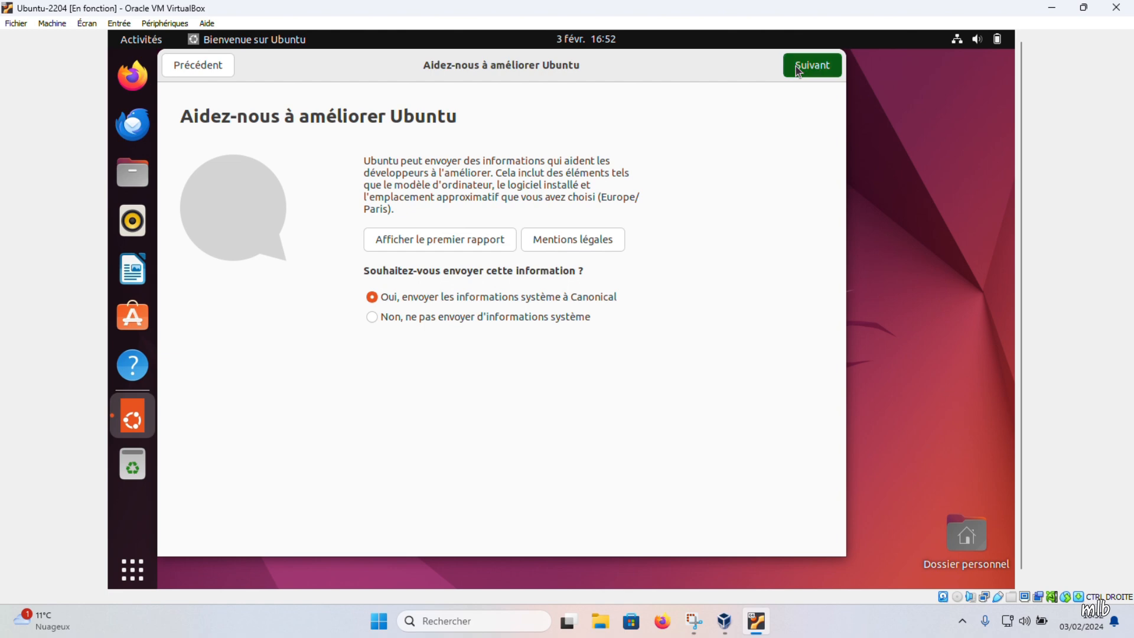
{"action": "left_click", "coordinate": [798, 70]}
{"action": "left_click", "coordinate": [806, 67]}
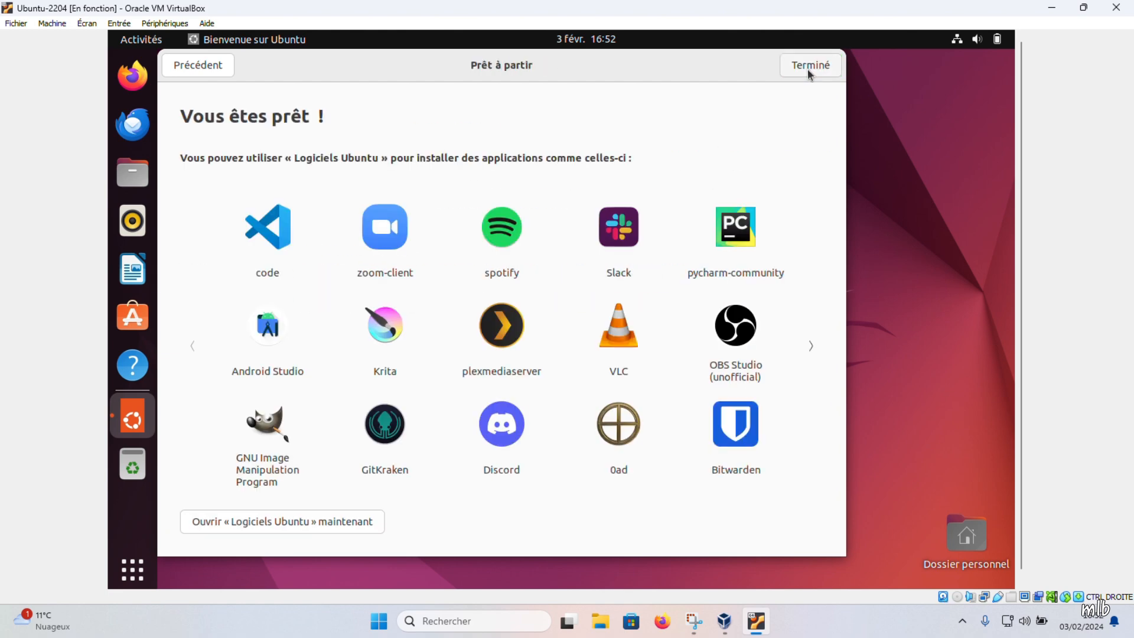
{"action": "left_click", "coordinate": [812, 346]}
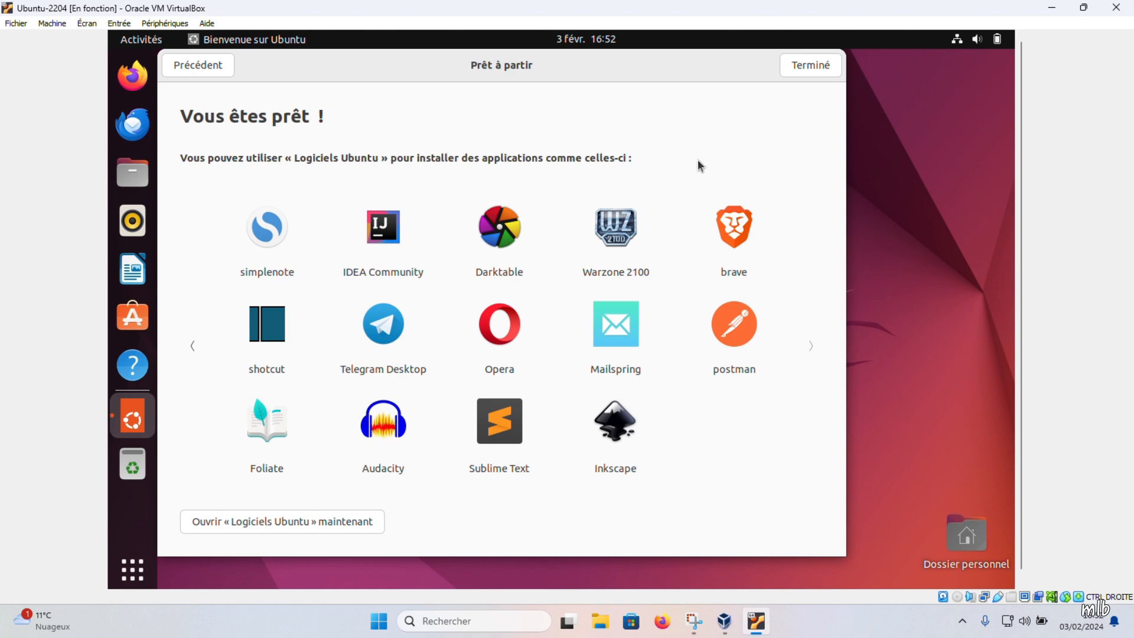
{"action": "left_click", "coordinate": [818, 63]}
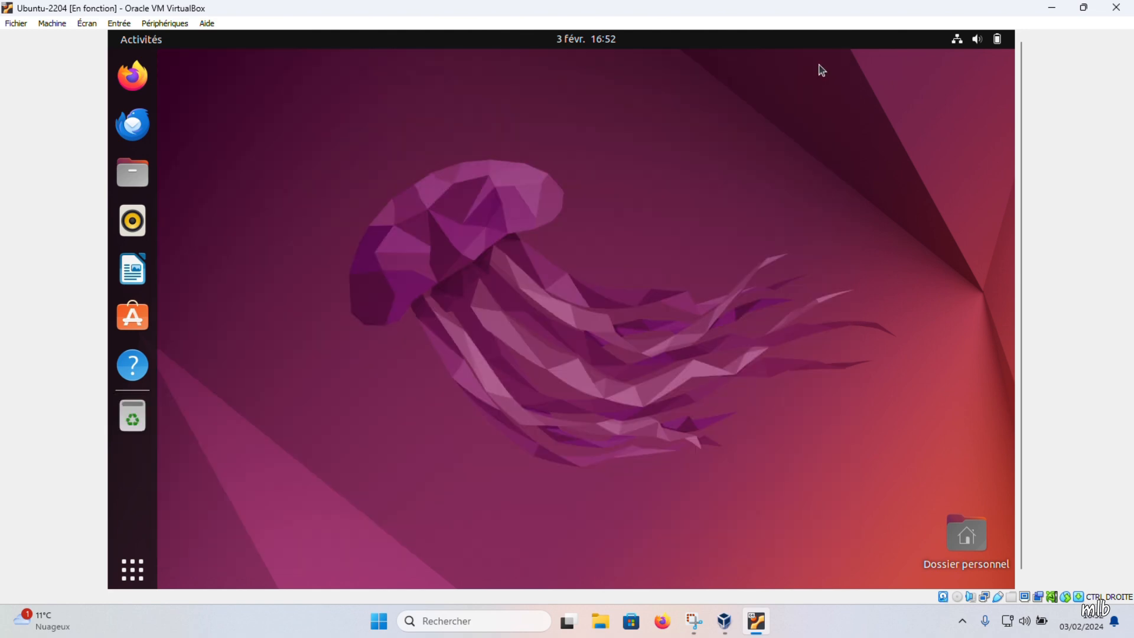
Step: Dismiss the desktop menu and open Paramètres from the top-right system menu
{"action": "right_click", "coordinate": [304, 170]}
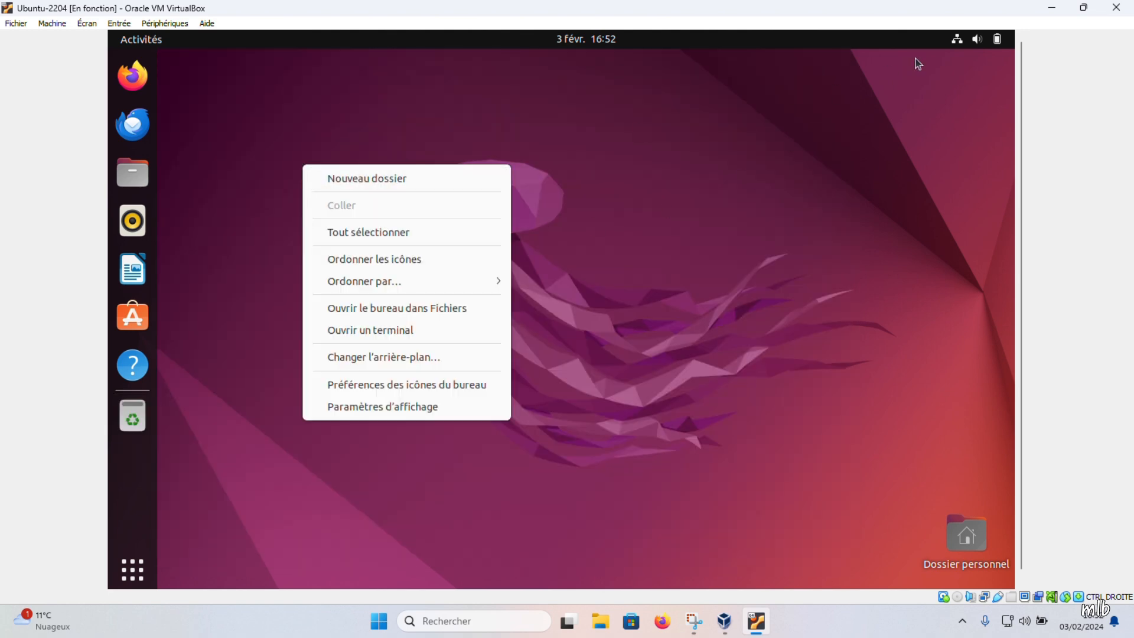
{"action": "left_click", "coordinate": [980, 44]}
{"action": "left_click", "coordinate": [980, 44]}
{"action": "left_click", "coordinate": [850, 189]}
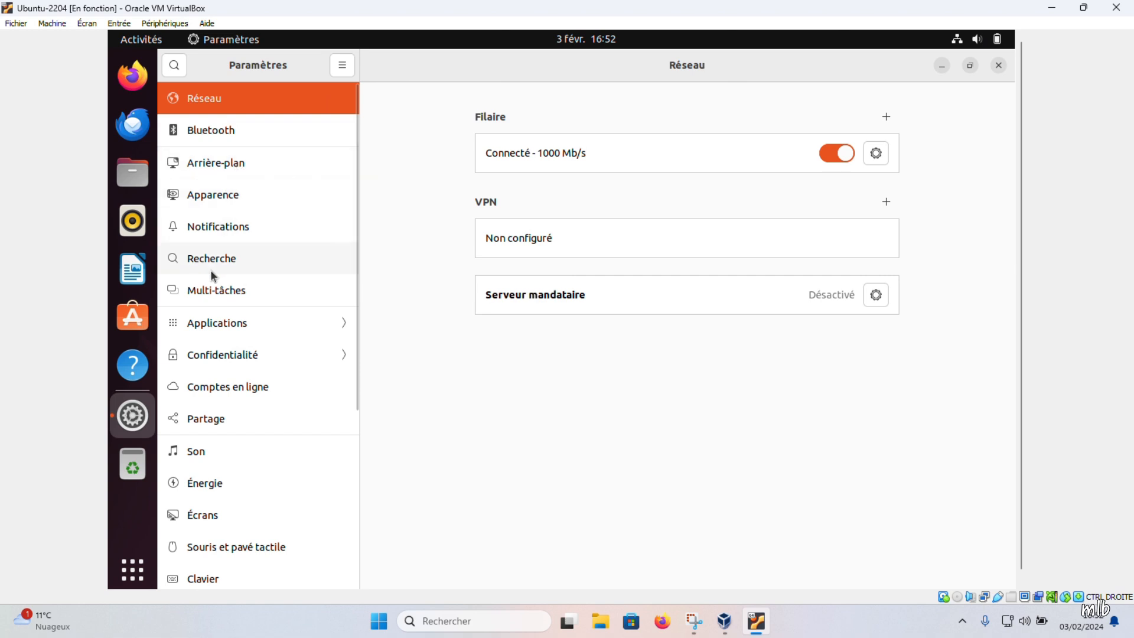
Step: Go to the Écrans page and browse the Définition dropdown's available screen resolutions
{"action": "scroll", "coordinate": [219, 269], "scroll_direction": "down", "scroll_amount": 5}
{"action": "left_click", "coordinate": [248, 229]}
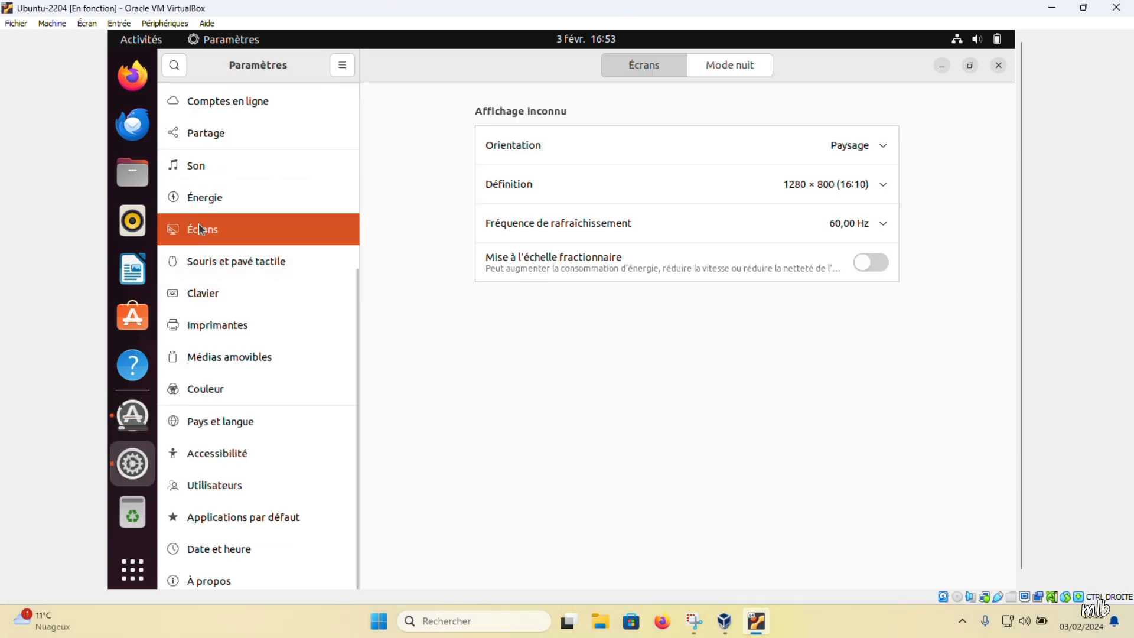
{"action": "left_click", "coordinate": [793, 186]}
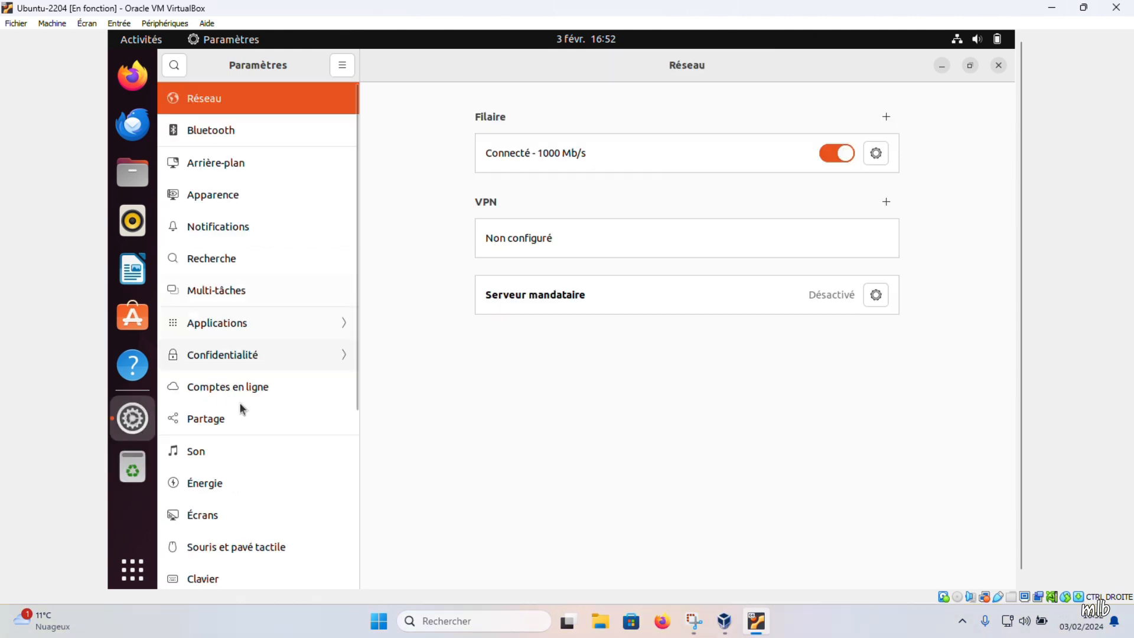
{"action": "scroll", "coordinate": [248, 425], "scroll_direction": "down", "scroll_amount": 4}
{"action": "scroll", "coordinate": [258, 427], "scroll_direction": "down", "scroll_amount": 2}
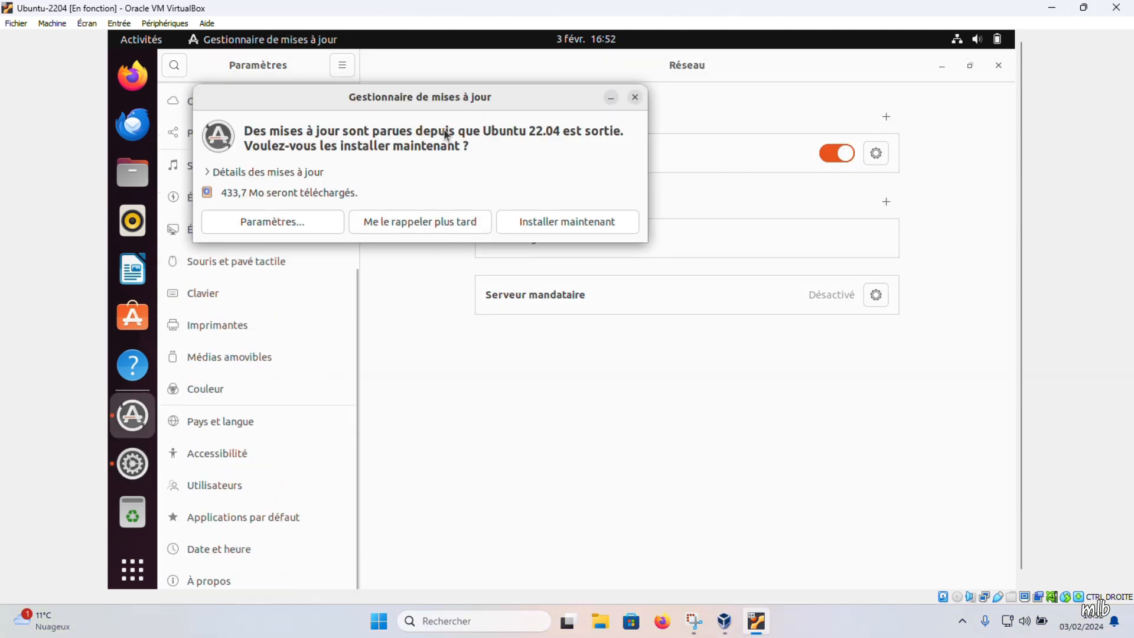
Step: Install the 433,7 Mo of updates with the account password, then check Ubuntu Software's Mises à jour tab
{"action": "left_click", "coordinate": [559, 222]}
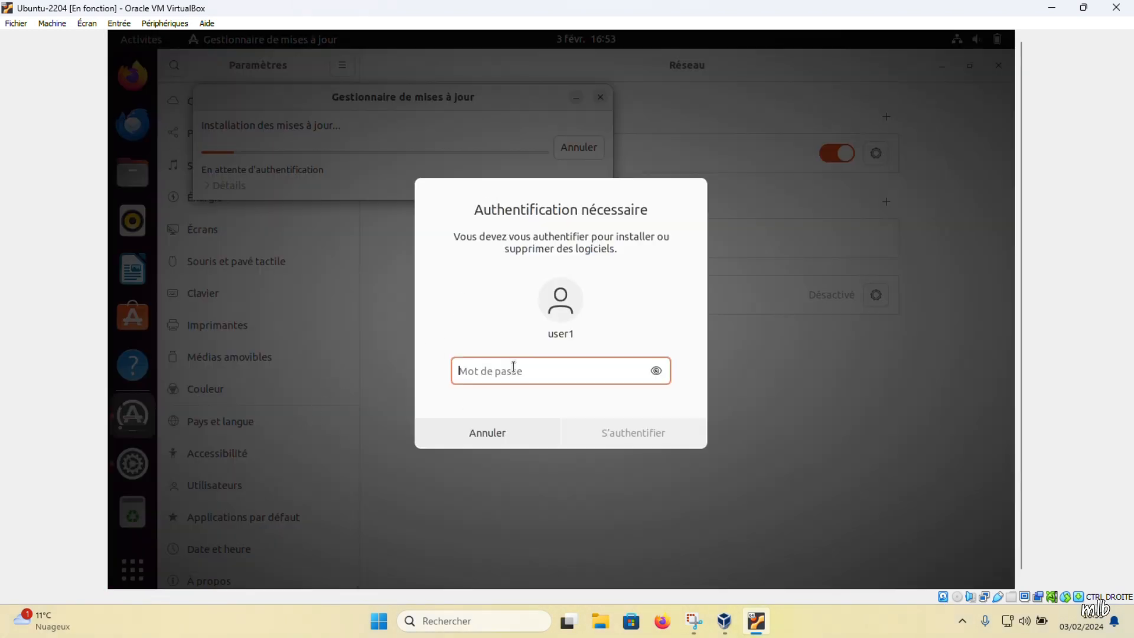
{"action": "type", "text": "•••••••••"}
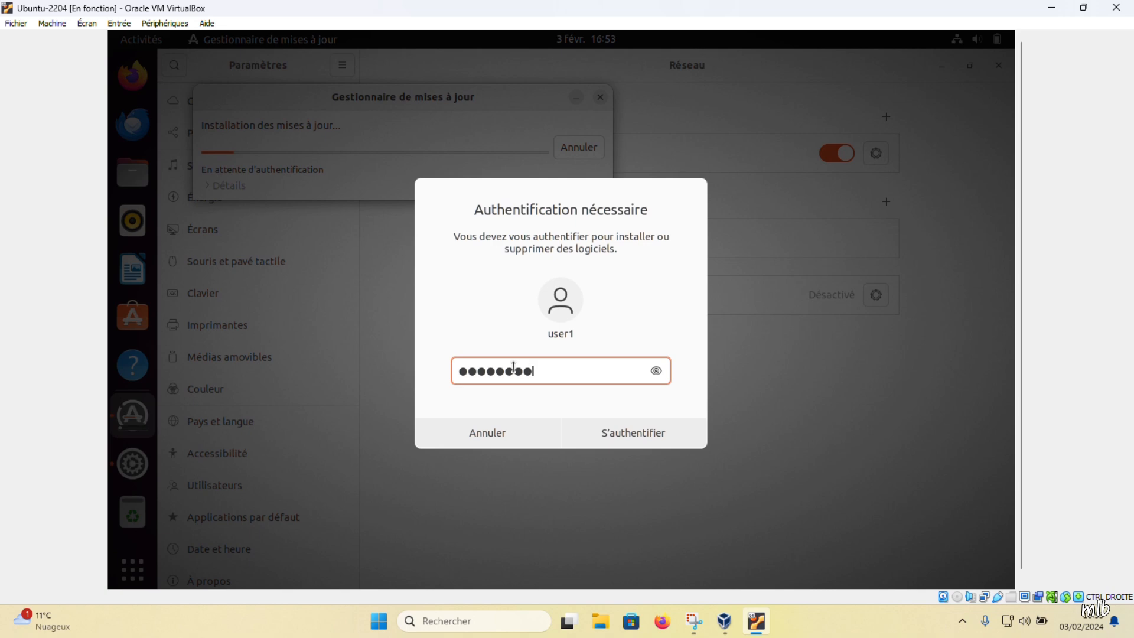
{"action": "type", "text": "••"}
{"action": "key", "text": "Return"}
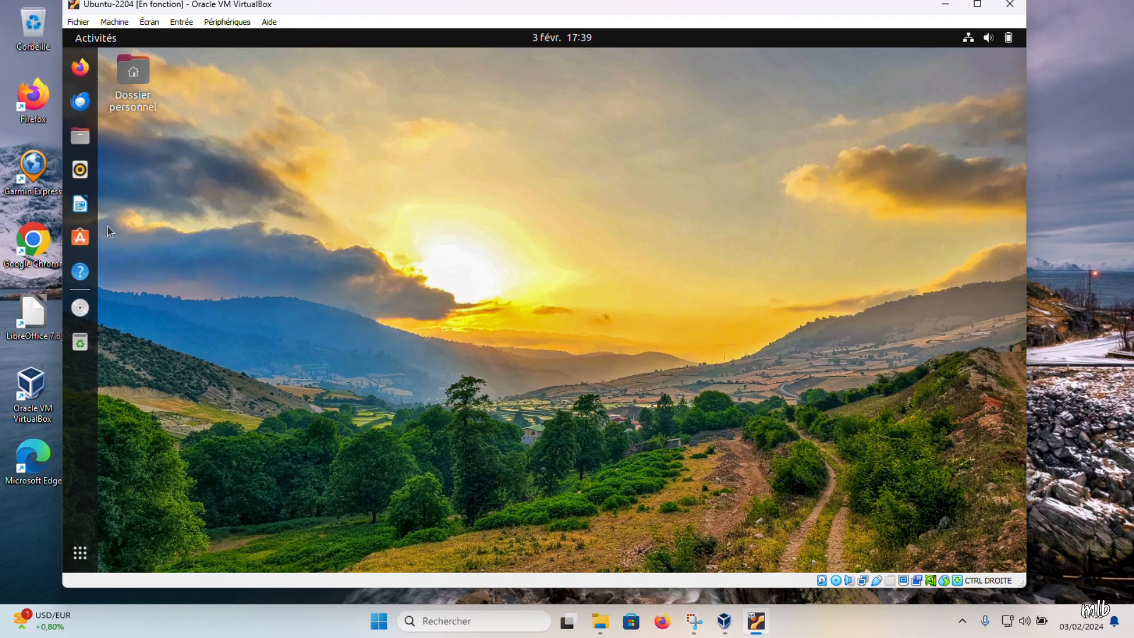
{"action": "left_click", "coordinate": [80, 237]}
{"action": "left_click", "coordinate": [585, 68]}
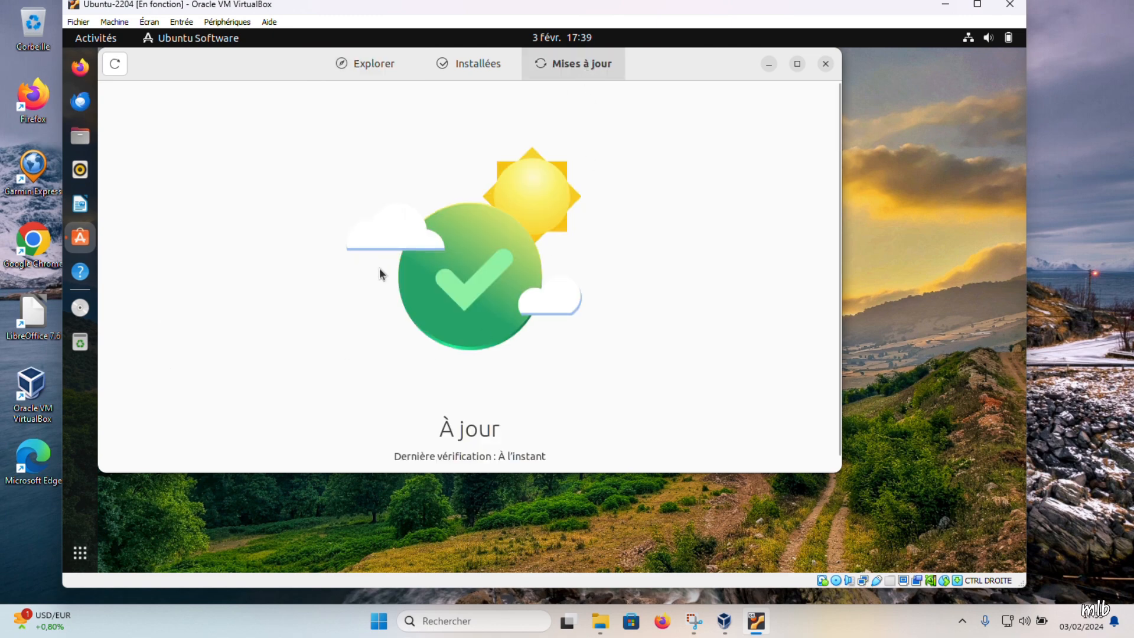
Step: From Explorer, browse the Photo and Video category and return to the categories
{"action": "left_click", "coordinate": [383, 64]}
{"action": "scroll", "coordinate": [353, 327], "scroll_direction": "down", "scroll_amount": 5}
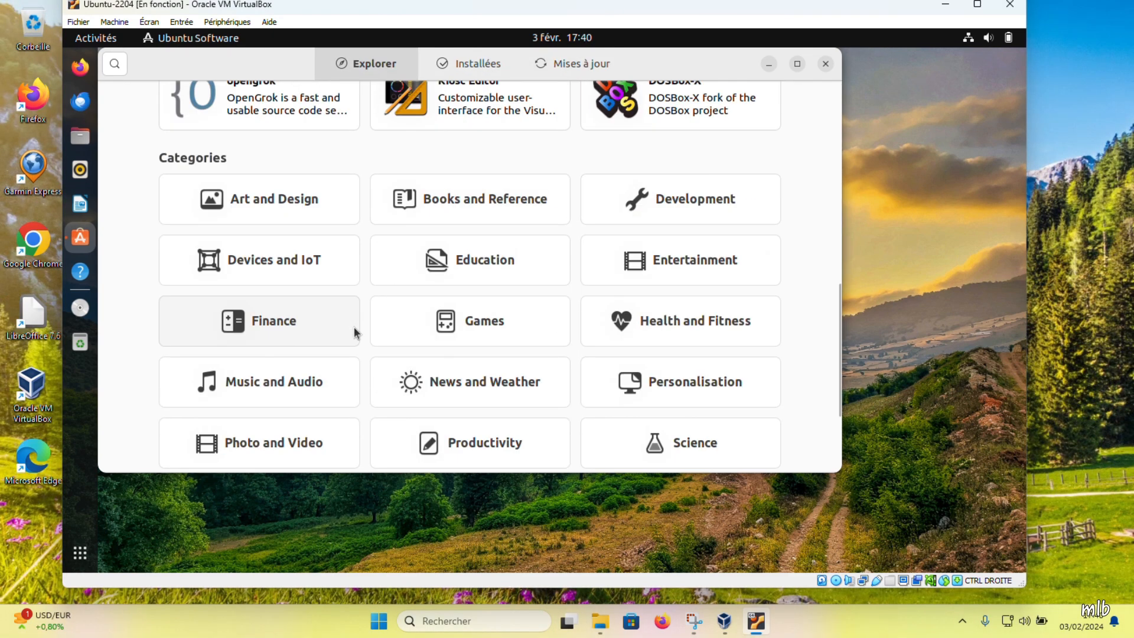
{"action": "left_click", "coordinate": [263, 442]}
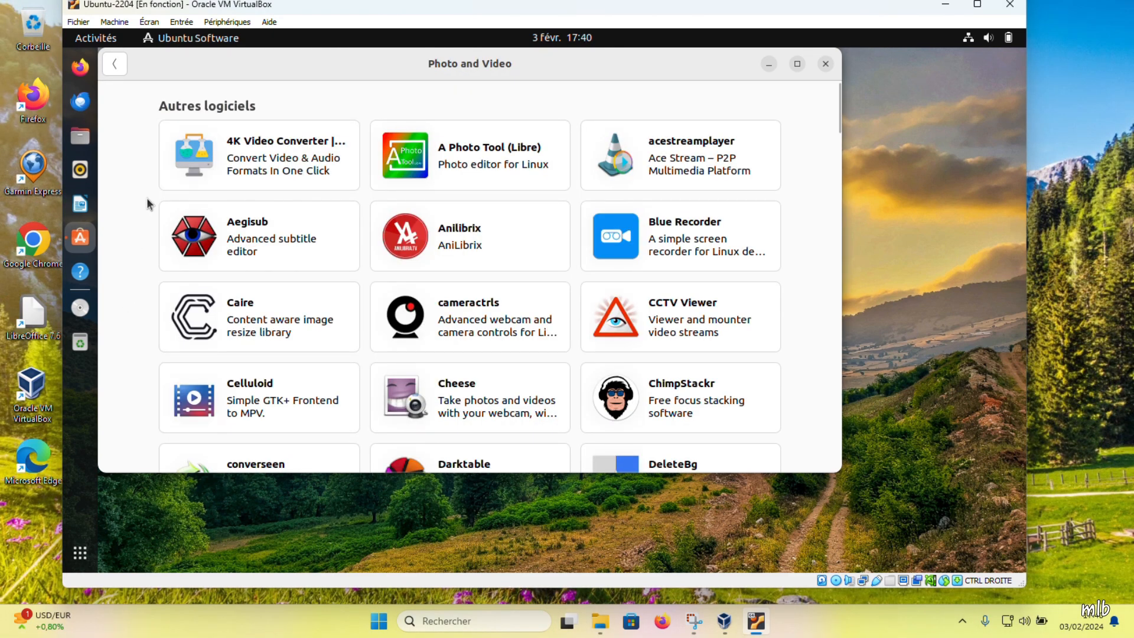
{"action": "scroll", "coordinate": [147, 201], "scroll_direction": "down", "scroll_amount": 15}
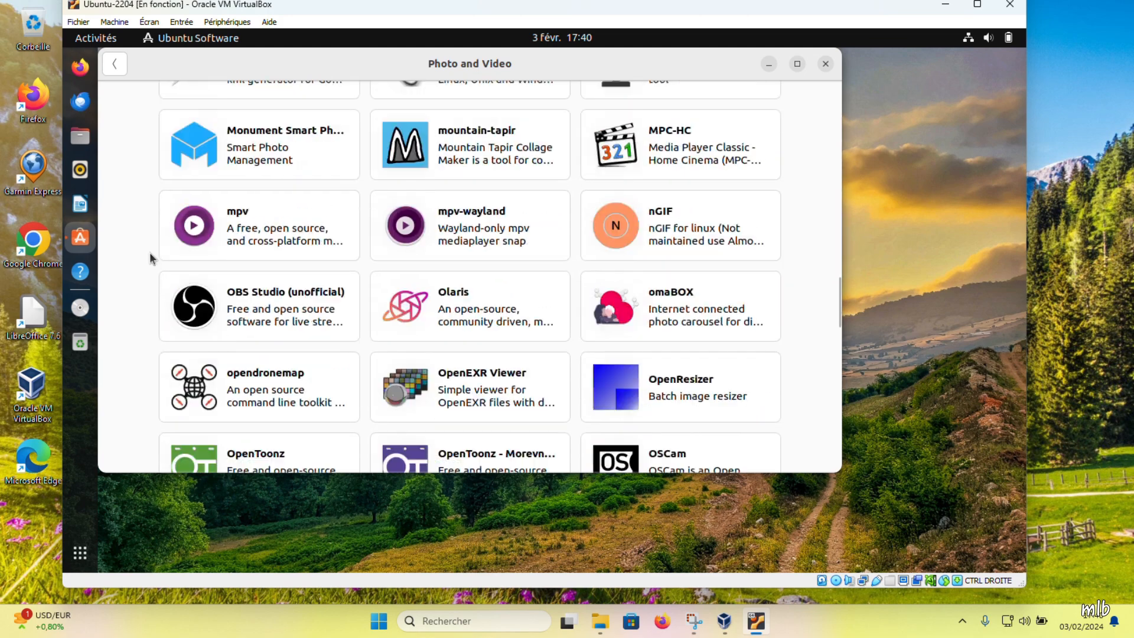
{"action": "scroll", "coordinate": [151, 258], "scroll_direction": "down", "scroll_amount": 8}
{"action": "scroll", "coordinate": [151, 255], "scroll_direction": "up", "scroll_amount": 20}
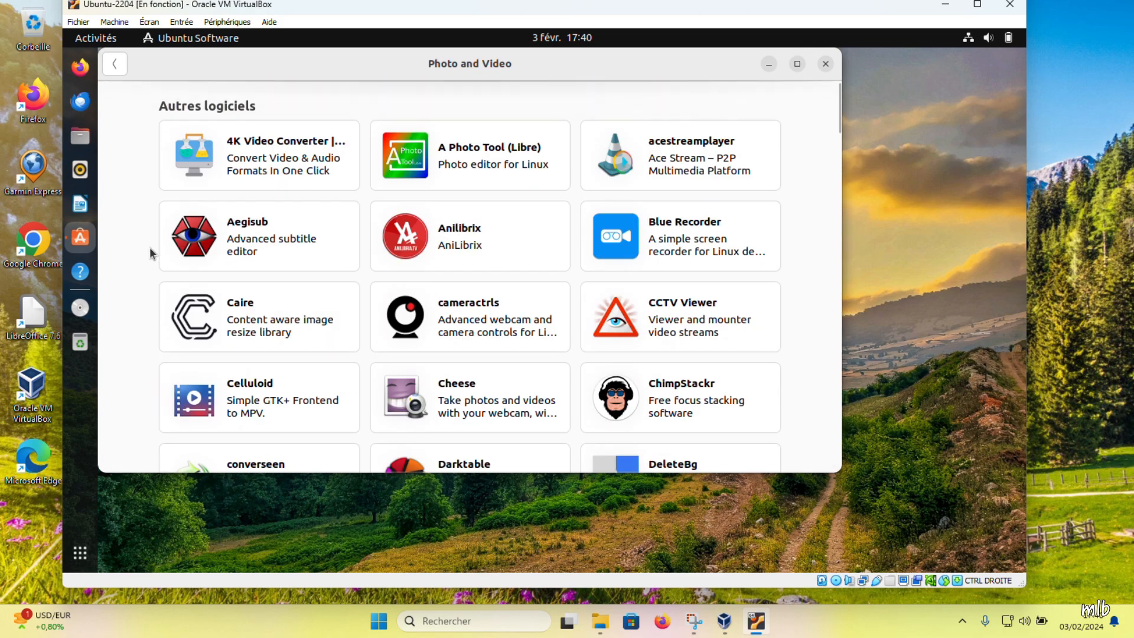
{"action": "key", "text": "alt+Left"}
Step: Browse the Games category apps, then go back to the category list
{"action": "left_click", "coordinate": [494, 329]}
{"action": "scroll", "coordinate": [146, 270], "scroll_direction": "down", "scroll_amount": 5}
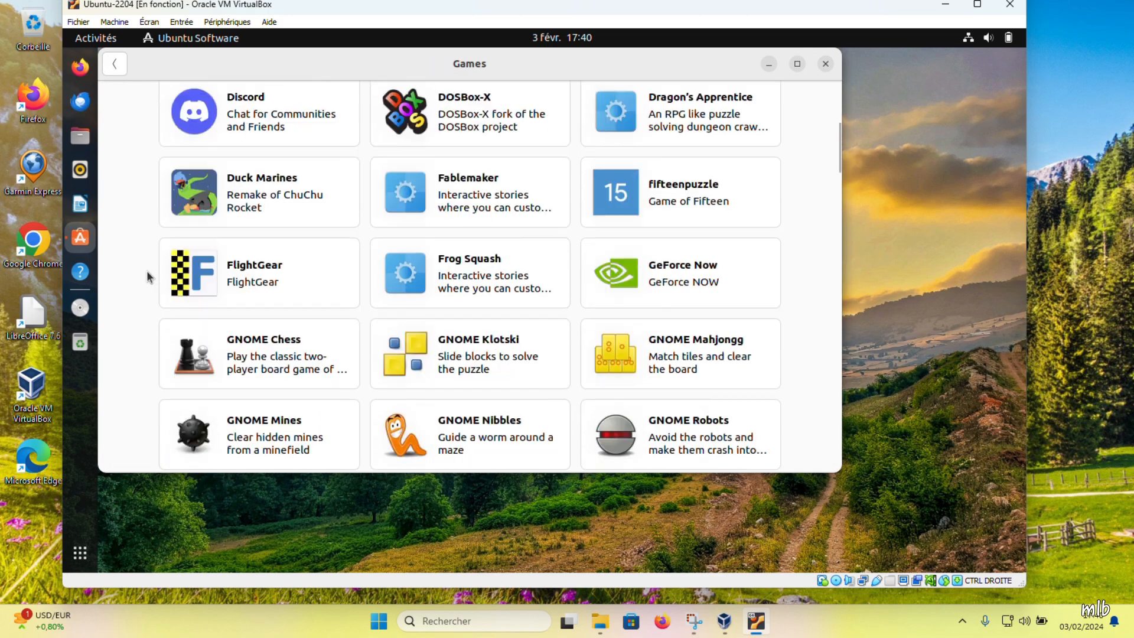
{"action": "scroll", "coordinate": [147, 269], "scroll_direction": "down", "scroll_amount": 20}
{"action": "scroll", "coordinate": [147, 262], "scroll_direction": "up", "scroll_amount": 12}
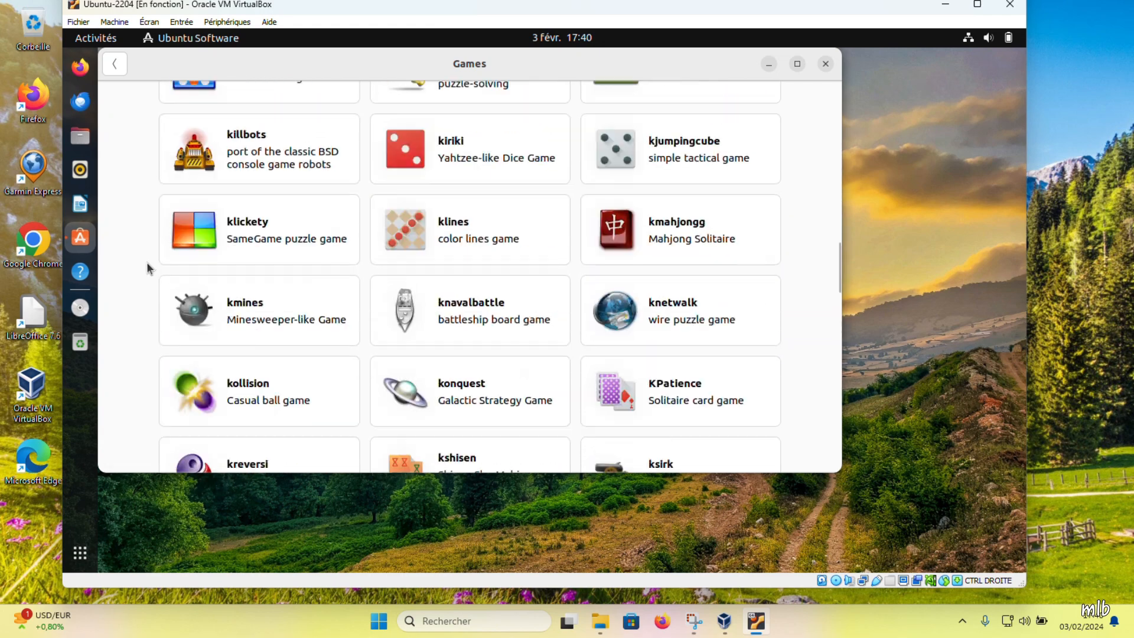
{"action": "scroll", "coordinate": [146, 261], "scroll_direction": "up", "scroll_amount": 10}
{"action": "left_click", "coordinate": [116, 65]}
Step: Browse the Security category apps and return to the category list
{"action": "left_click", "coordinate": [227, 369]}
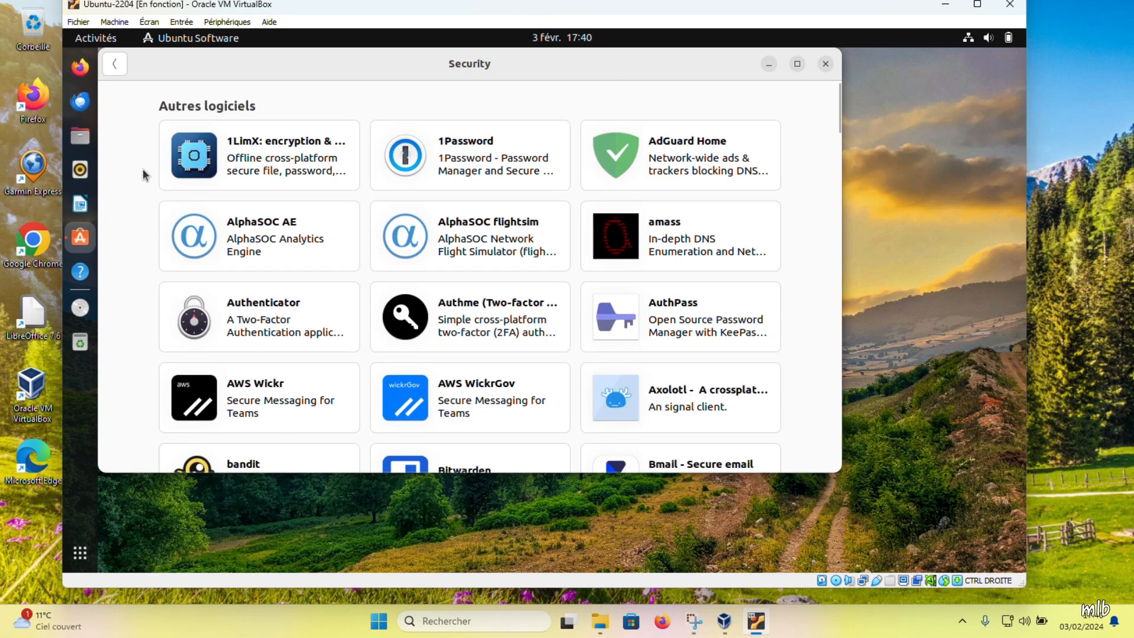
{"action": "scroll", "coordinate": [142, 174], "scroll_direction": "down", "scroll_amount": 5}
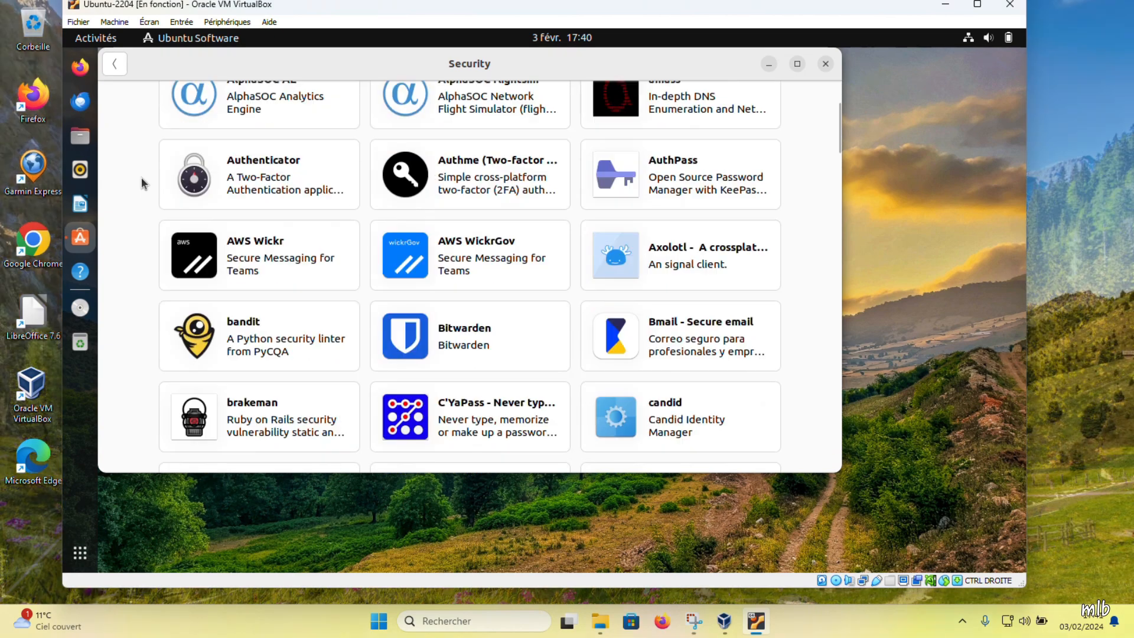
{"action": "scroll", "coordinate": [142, 174], "scroll_direction": "down", "scroll_amount": 15}
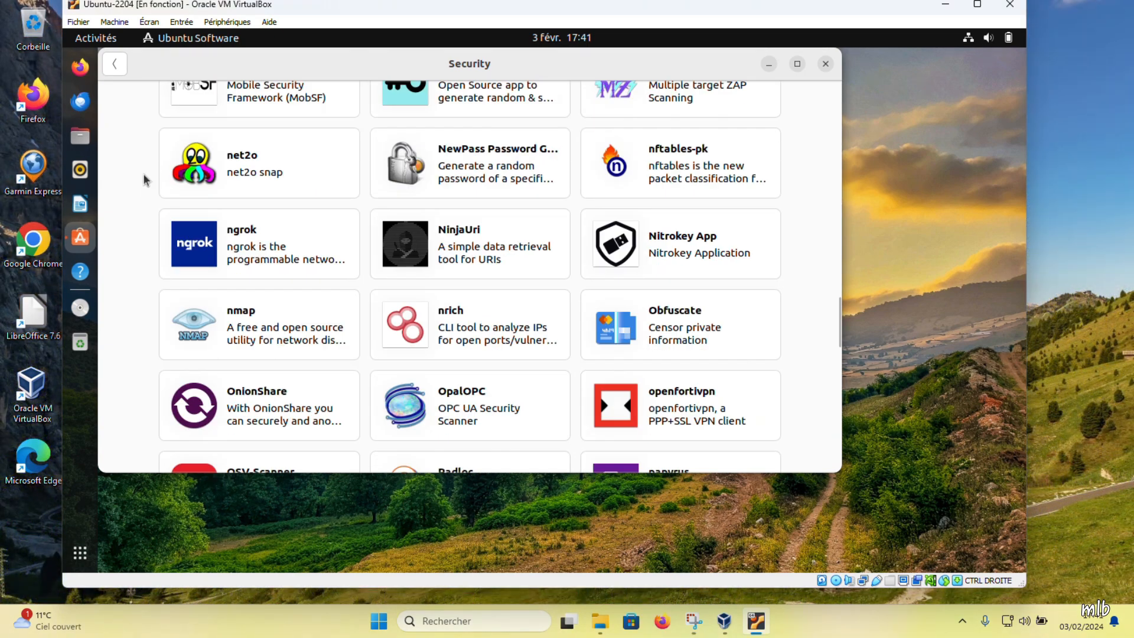
{"action": "scroll", "coordinate": [146, 179], "scroll_direction": "down", "scroll_amount": 5}
{"action": "scroll", "coordinate": [135, 133], "scroll_direction": "up", "scroll_amount": 5}
{"action": "left_click", "coordinate": [115, 64]}
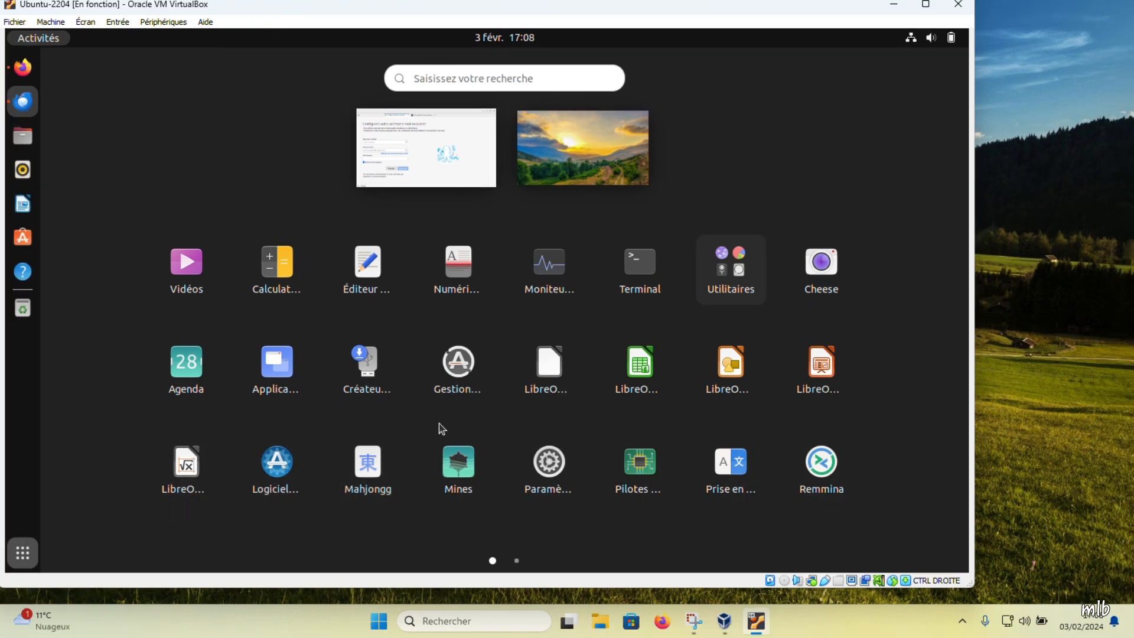
Step: Scroll through the VBox_GAs_7.0.14 disc contents in Files to locate VBoxLinuxAdditions.run
{"action": "scroll", "coordinate": [590, 401], "scroll_direction": "down", "scroll_amount": 1}
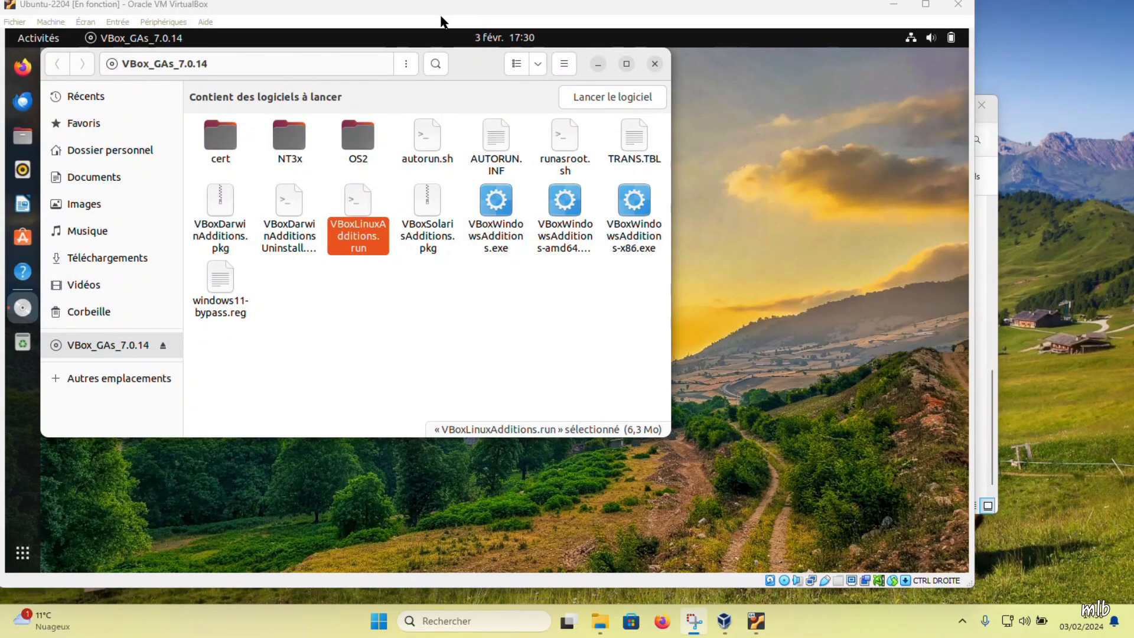
Step: Open a terminal in the Guest Additions disc folder and move it aside
{"action": "left_click", "coordinate": [352, 299]}
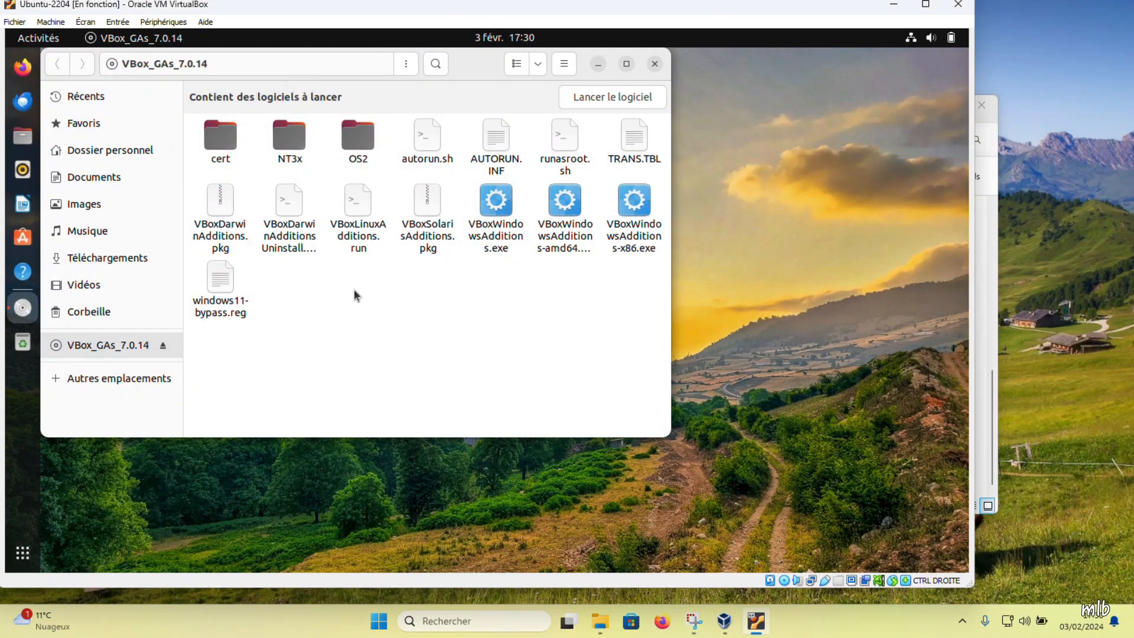
{"action": "right_click", "coordinate": [353, 288]}
{"action": "left_click", "coordinate": [392, 374]}
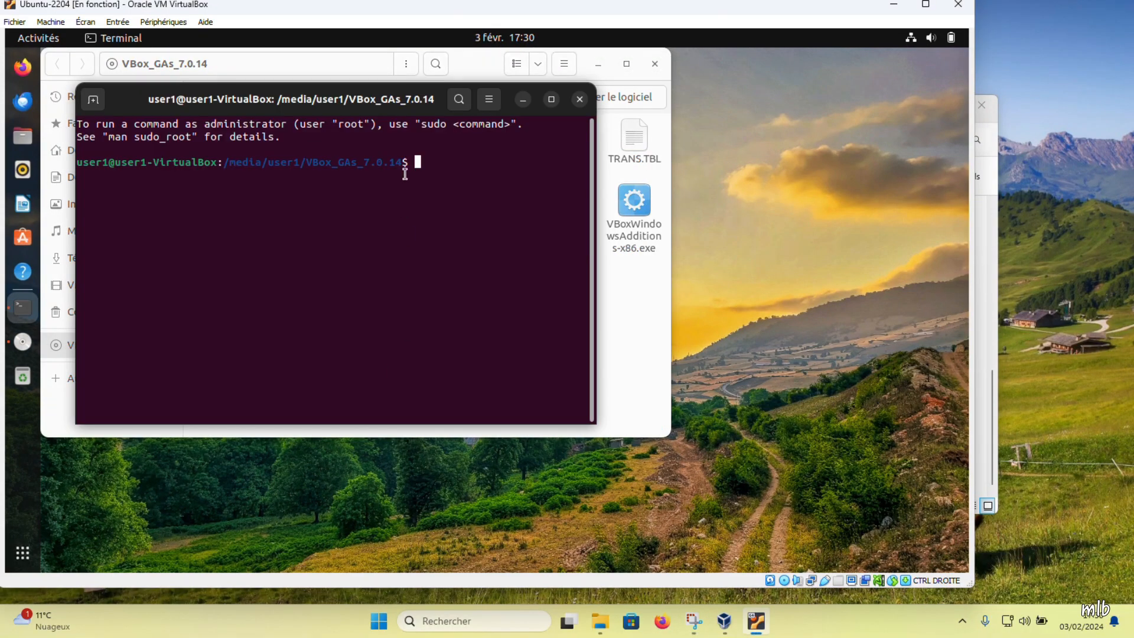
{"action": "left_click_drag", "start_coordinate": [411, 105], "coordinate": [740, 215]}
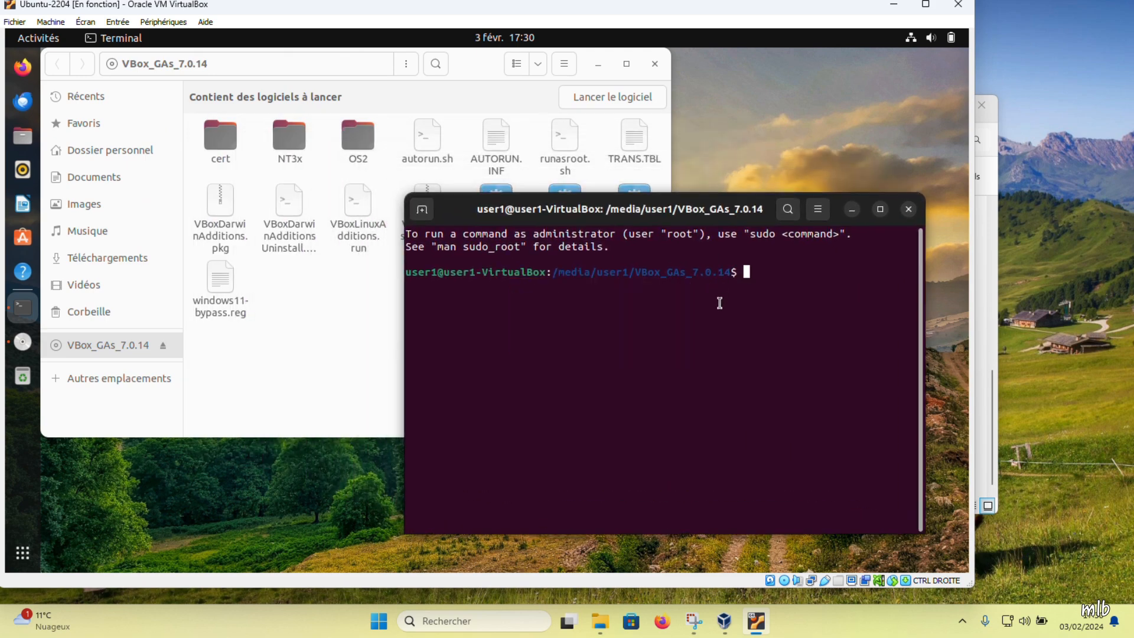
Step: Run ls -ali to list the disc files, then start typing sudo ./VBox
{"action": "type", "text": "ls -"}
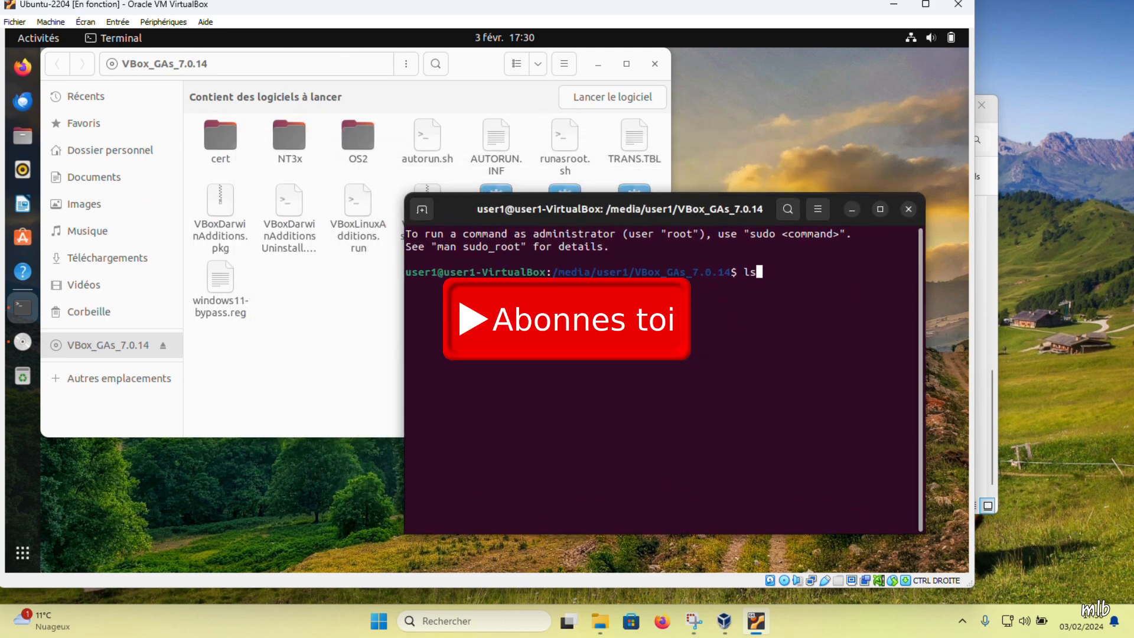
{"action": "type", "text": "ali"}
{"action": "key", "text": "Return"}
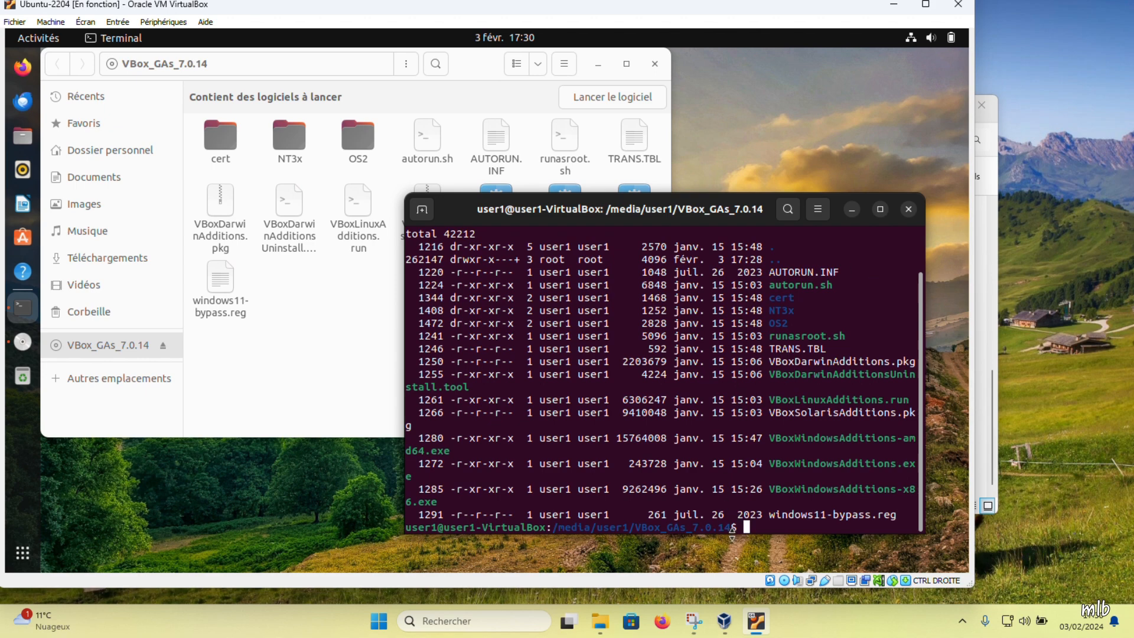
{"action": "type", "text": "sudo ./VBox"}
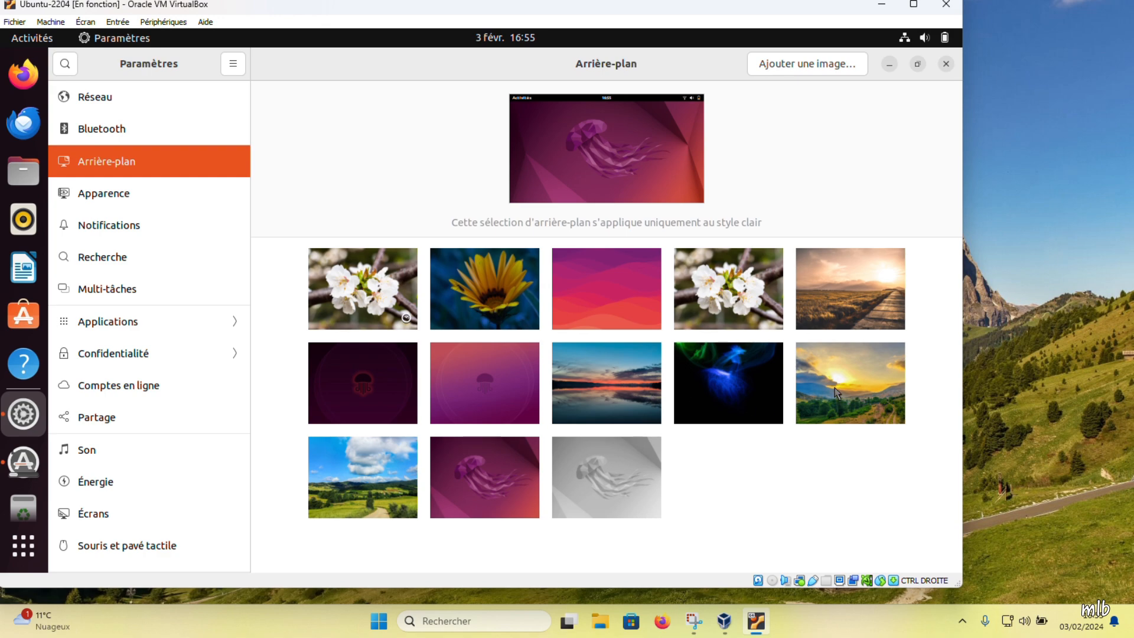
Step: Apply the sunset-over-green-hills wallpaper, then review the Apparence desktop icon Taille choices
{"action": "left_click", "coordinate": [835, 390]}
{"action": "left_click", "coordinate": [109, 133]}
{"action": "left_click", "coordinate": [111, 196]}
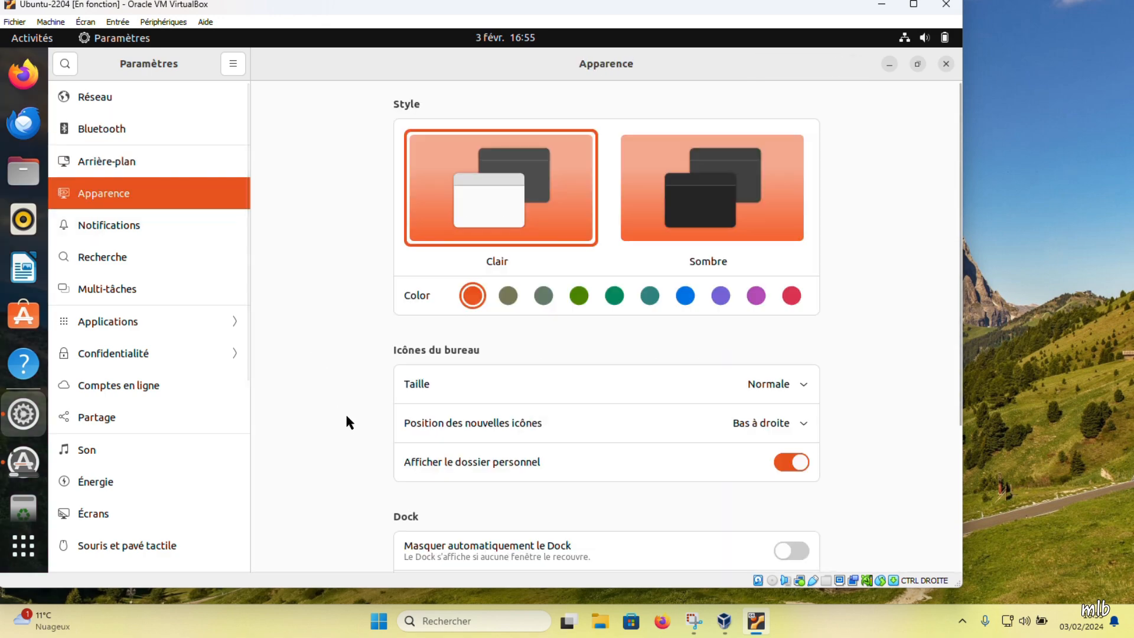
{"action": "left_click", "coordinate": [805, 384]}
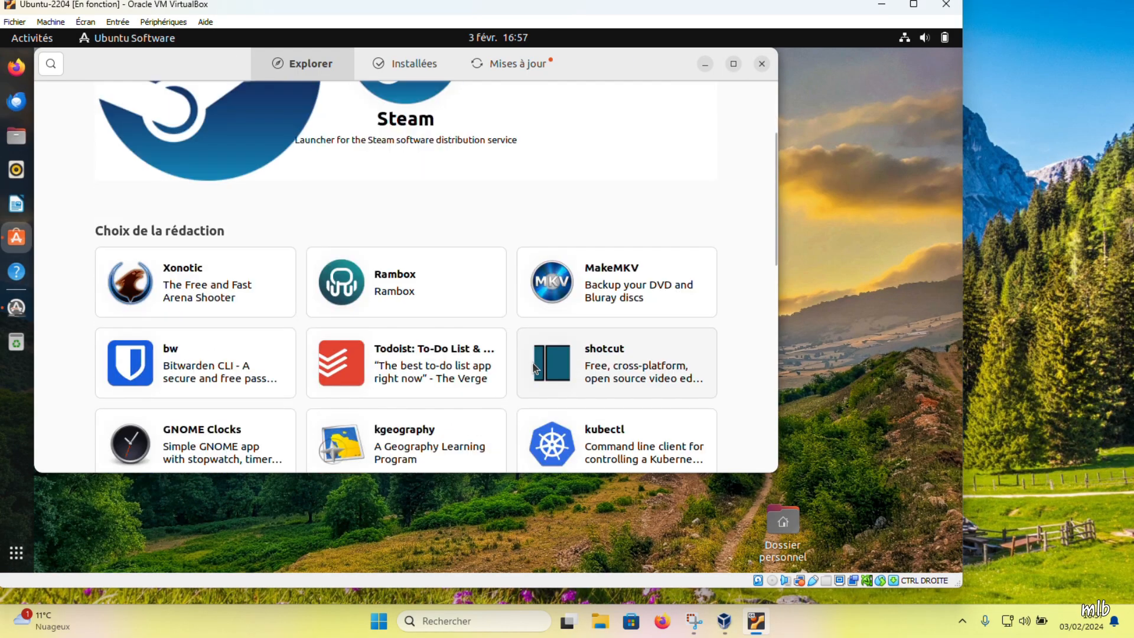
{"action": "scroll", "coordinate": [531, 363], "scroll_direction": "down", "scroll_amount": 10}
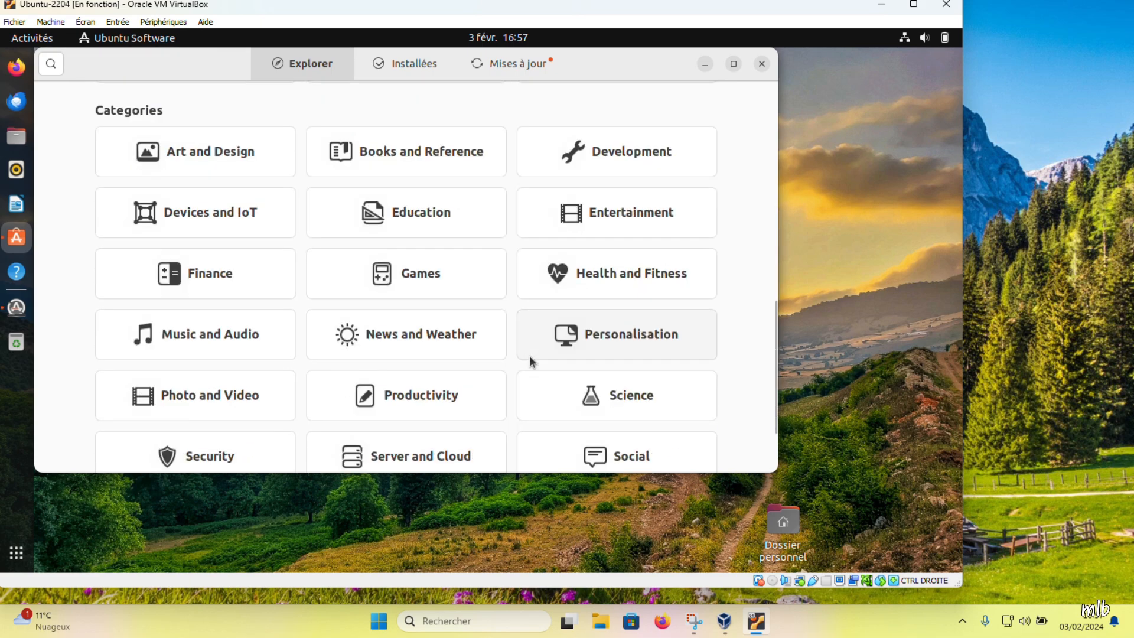
{"action": "scroll", "coordinate": [529, 355], "scroll_direction": "down", "scroll_amount": 3}
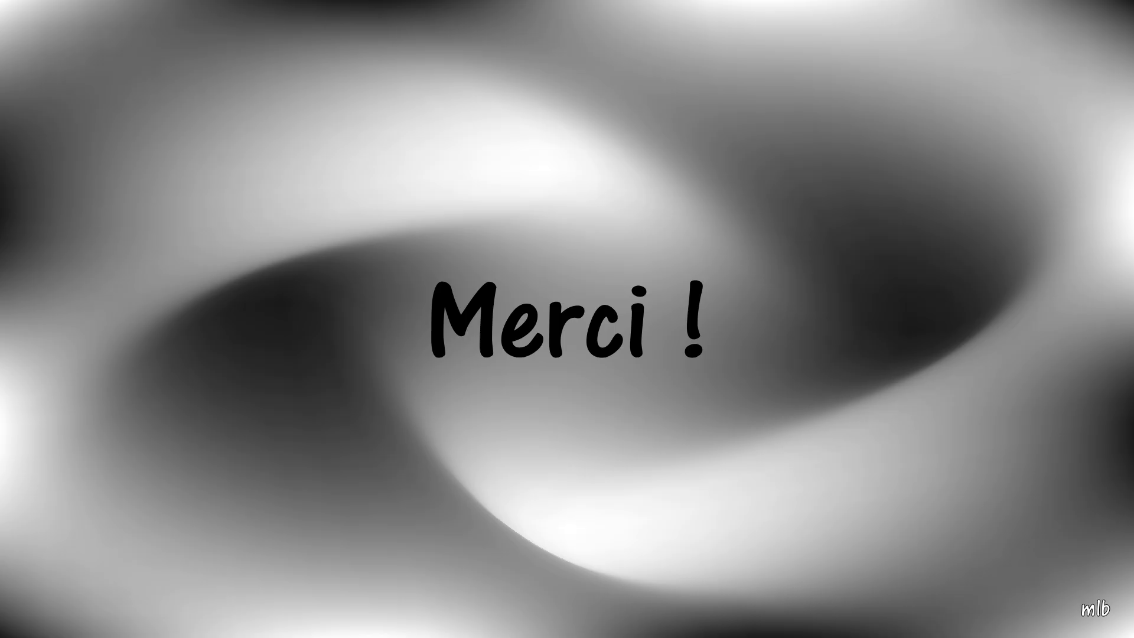